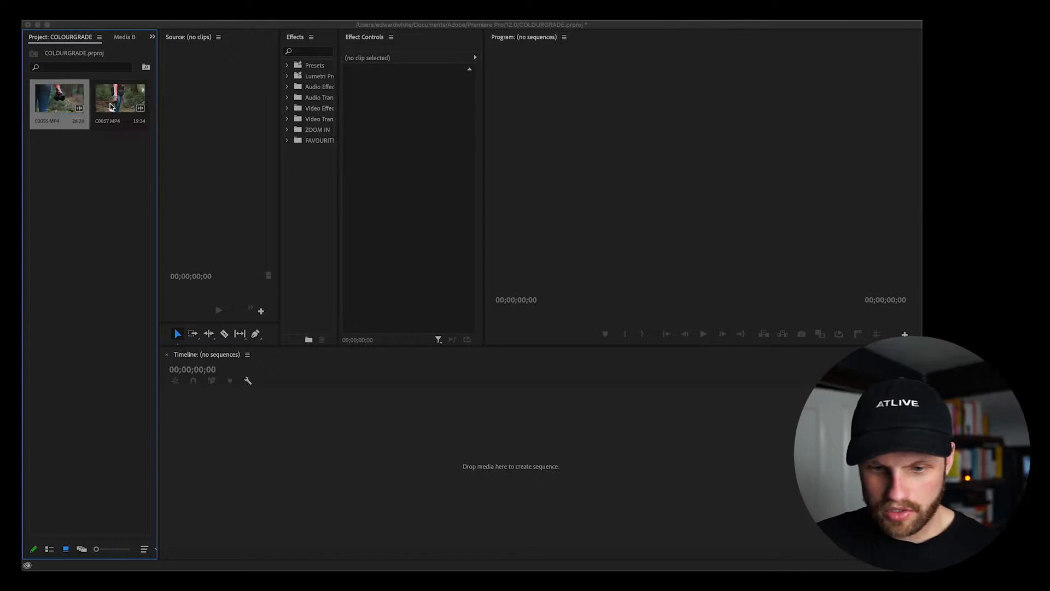
- Trim clip C0055.MP4 to a short range ending at 14:33:20:04 and create a new sequence from it
left_click_drag(207, 293, 239, 298)
key("space")
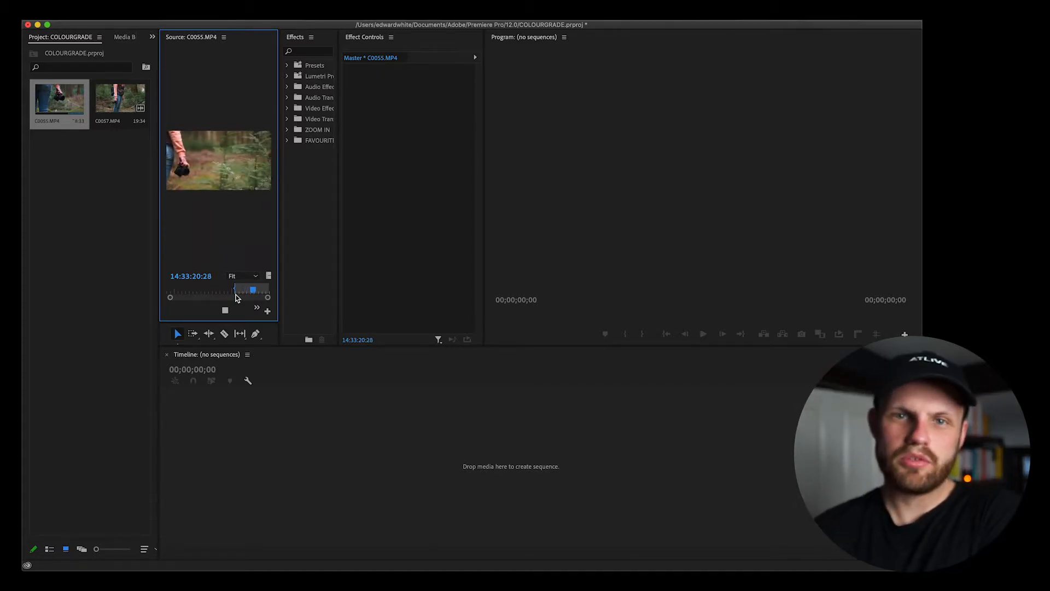
key("space")
key("j")
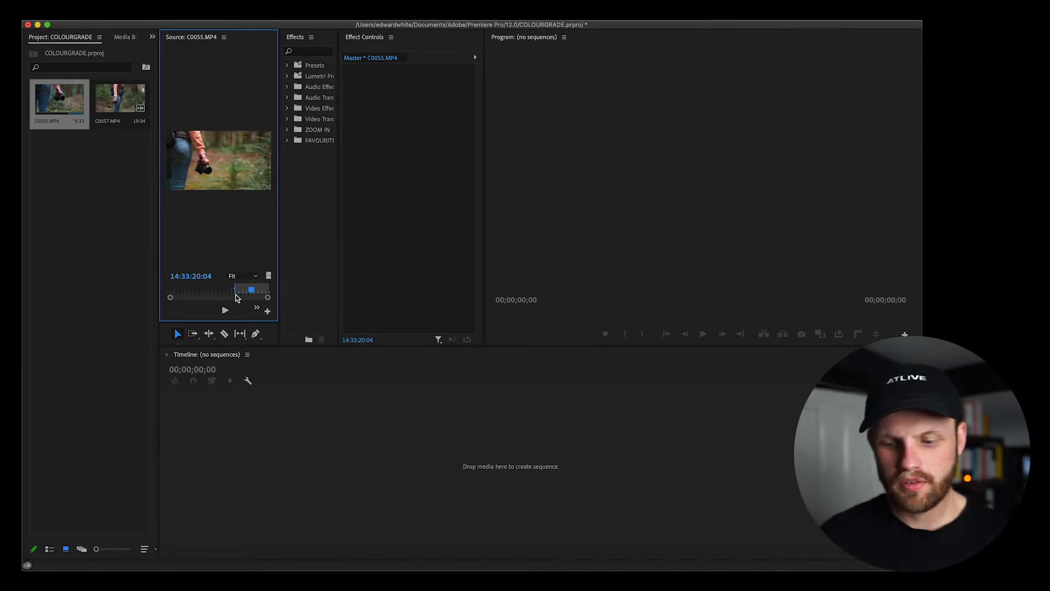
key("o")
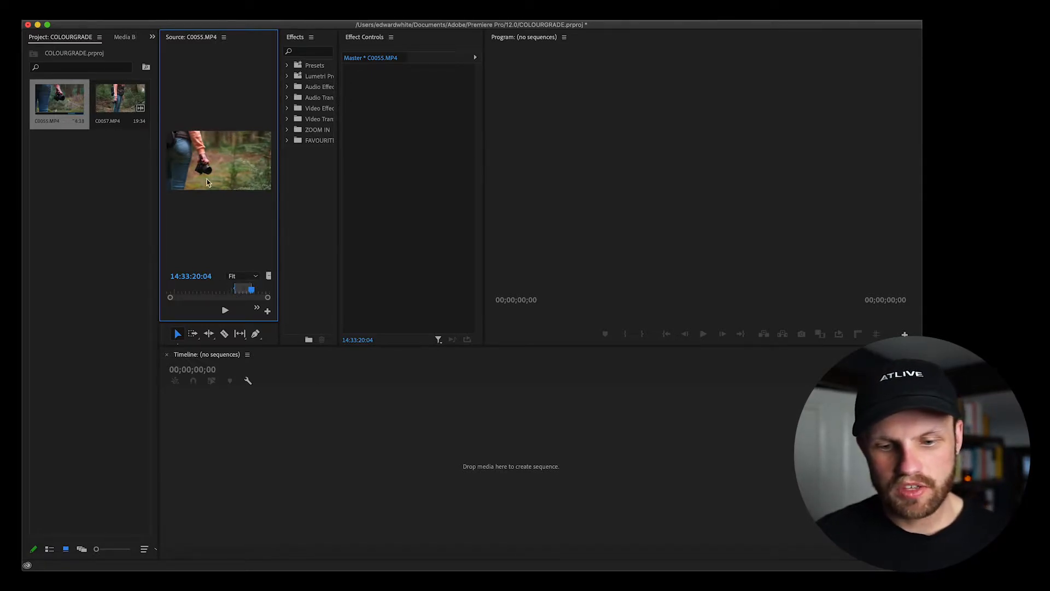
left_click_drag(208, 183, 212, 481)
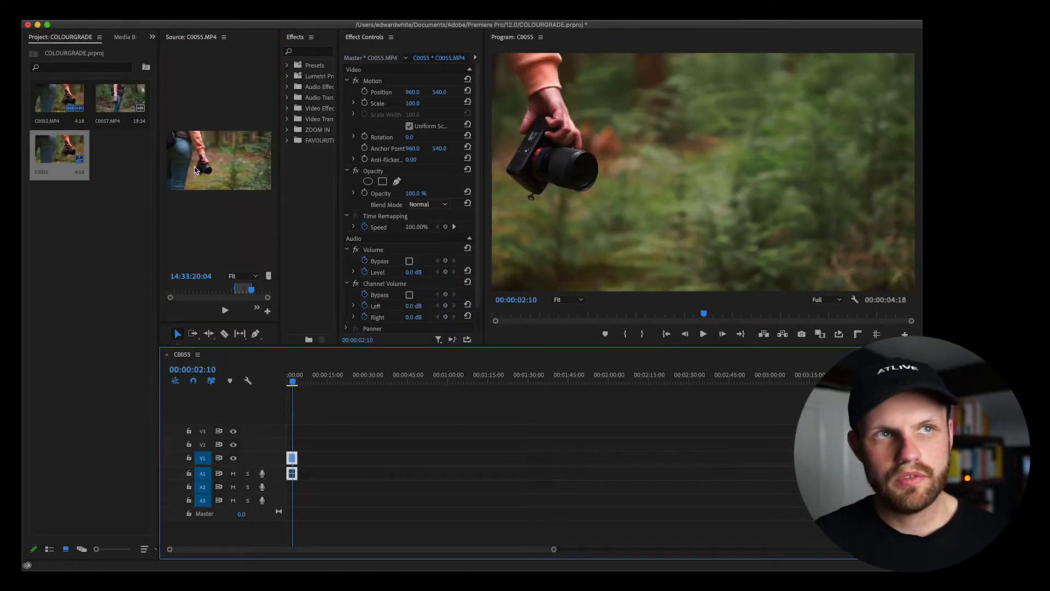
- Trim clip C0057.MP4 to a short range ending at 14:33:42:24 and place it directly after the first clip on V1
double_click(120, 99)
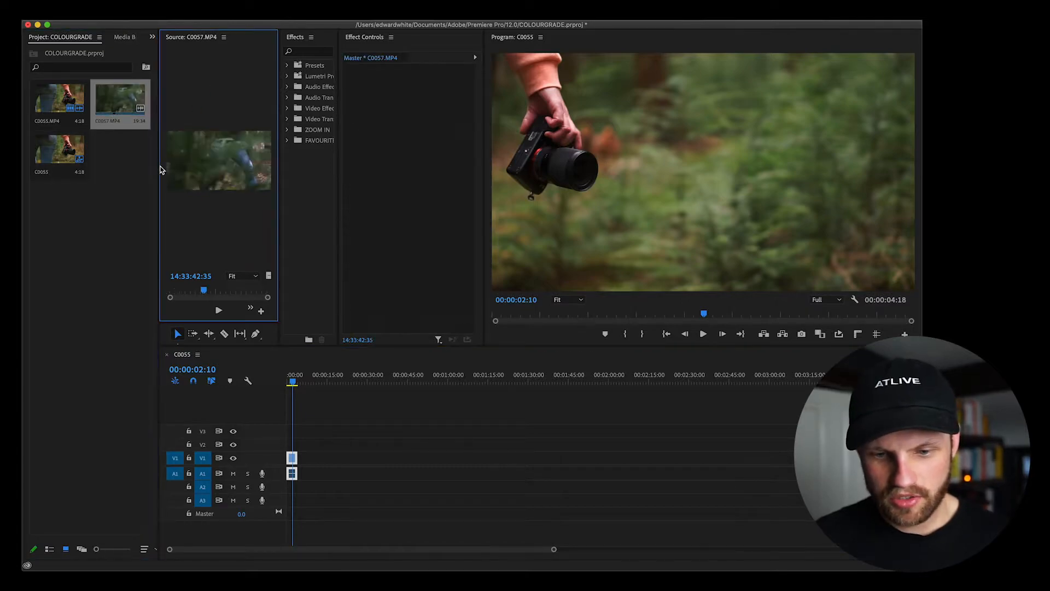
left_click_drag(203, 290, 192, 291)
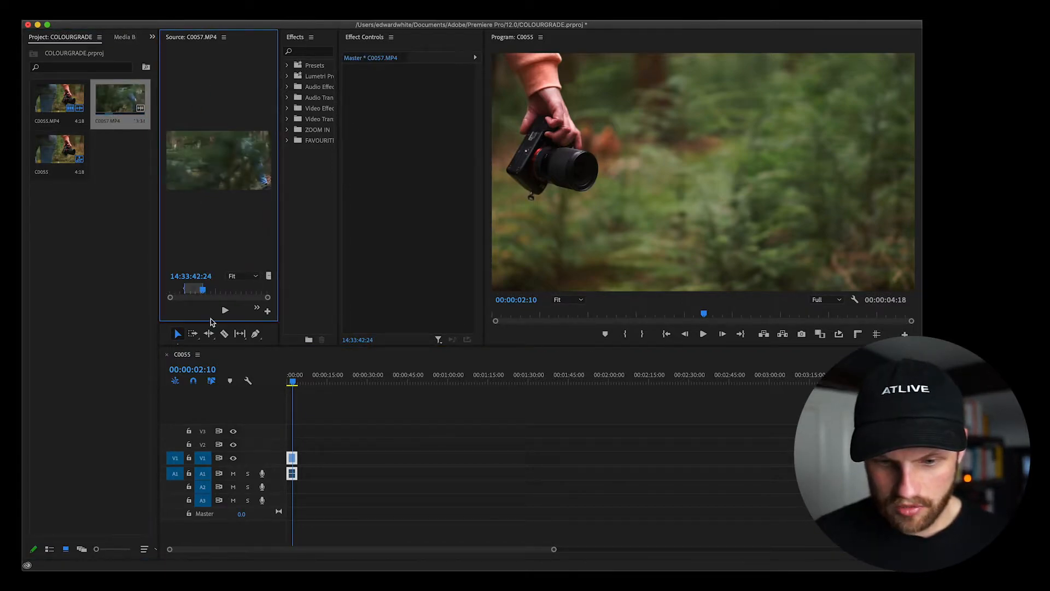
left_click_drag(213, 287, 296, 469)
left_click_drag(296, 469, 296, 469)
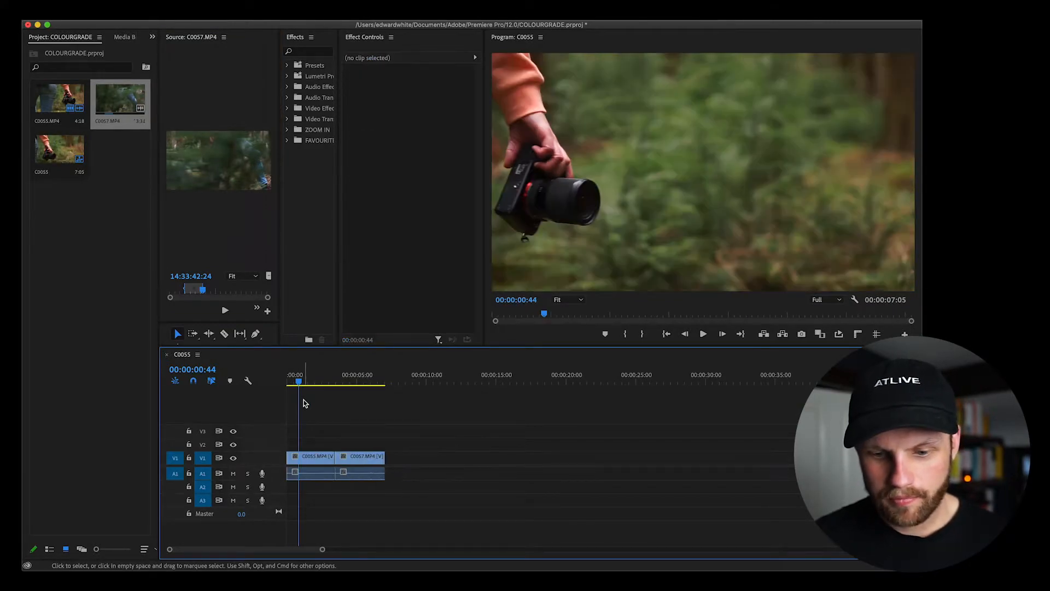
- Create a 1920 x 1080, 50 fps adjustment layer and place it on V2 so it covers both clips
right_click(118, 283)
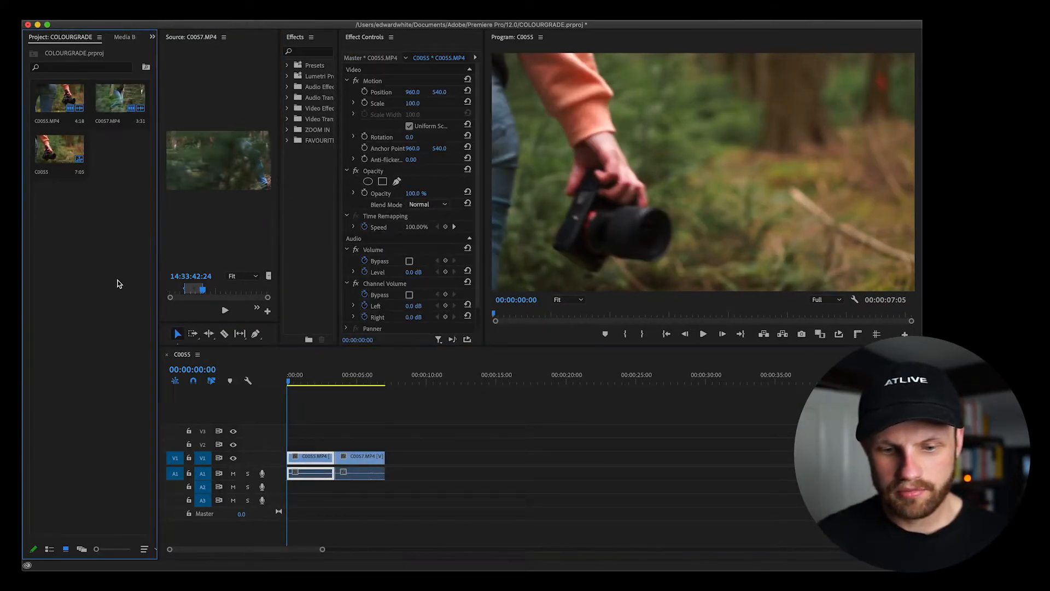
right_click(118, 363)
mouse_move(146, 408)
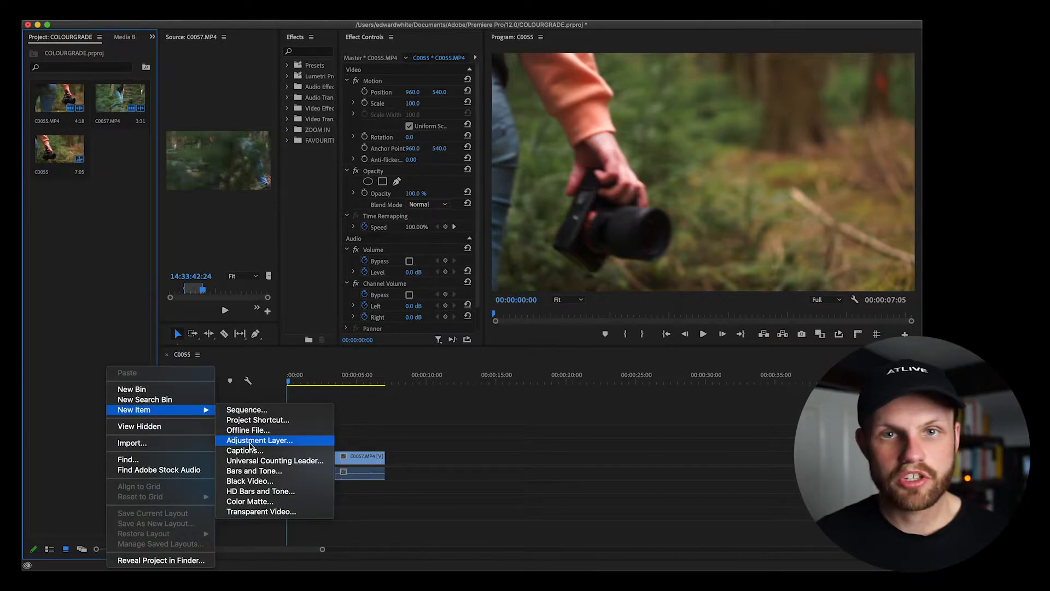
left_click(260, 439)
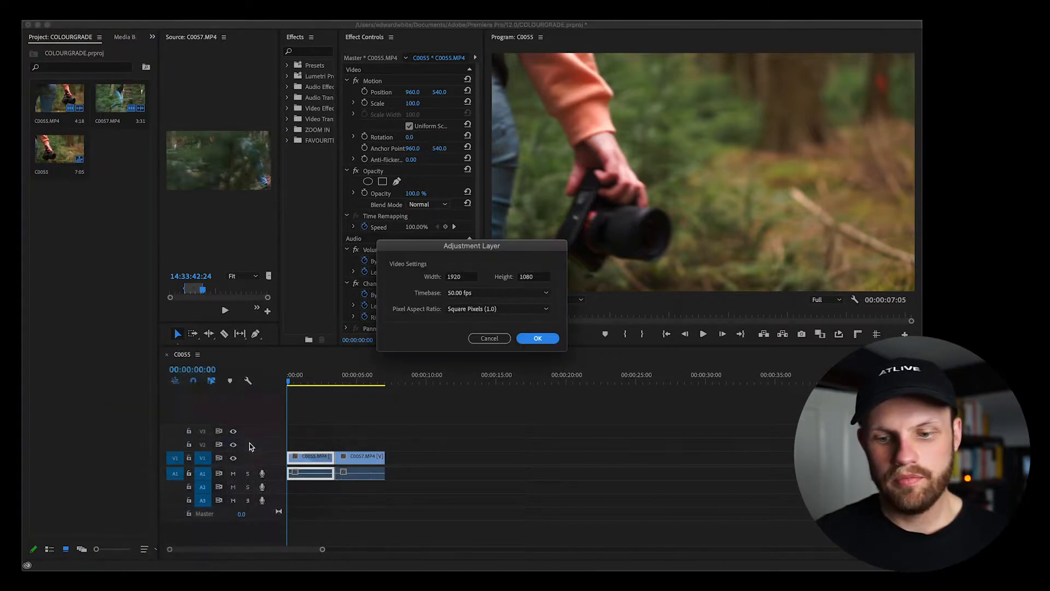
left_click(531, 340)
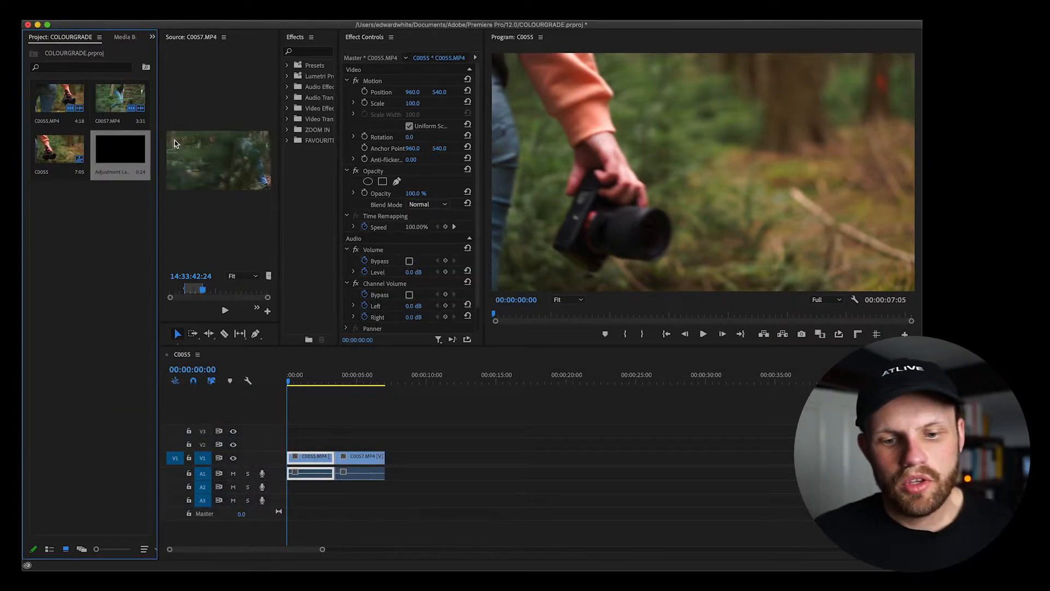
left_click_drag(130, 144, 384, 444)
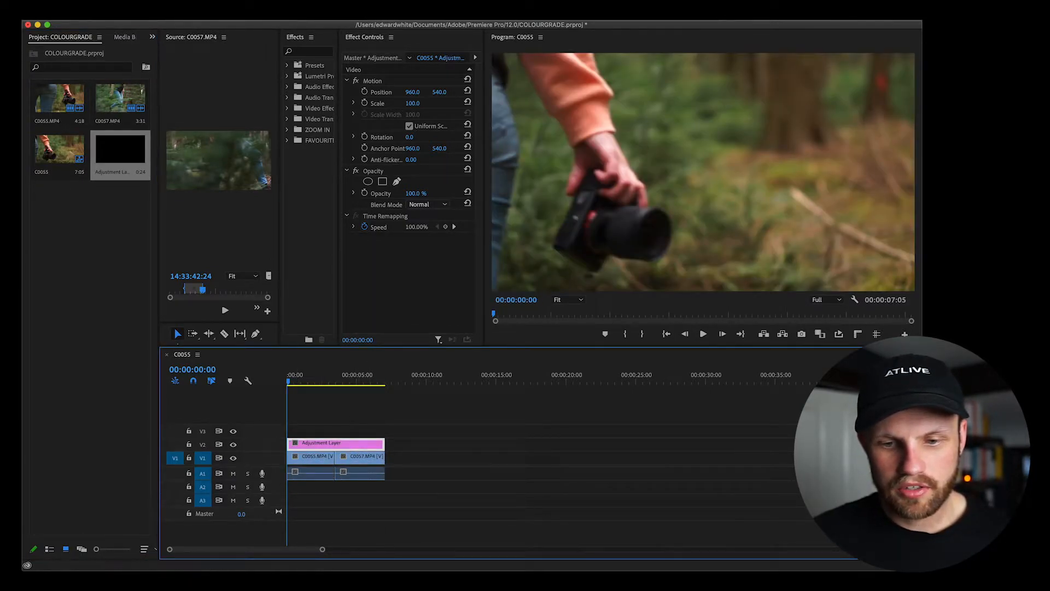
- Switch to the Color workspace
left_click(336, 12)
mouse_move(383, 27)
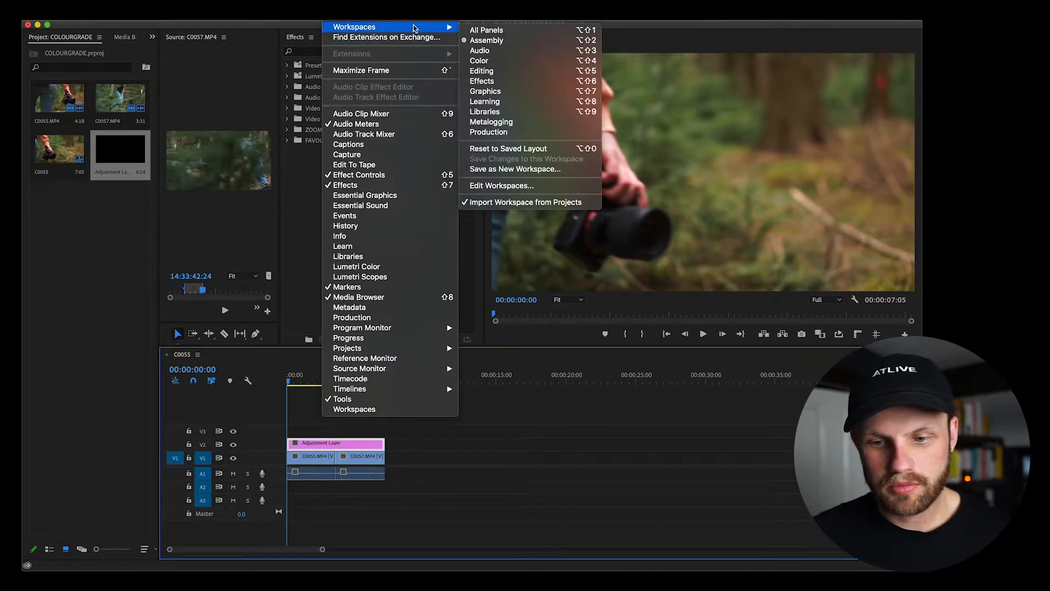
left_click(482, 61)
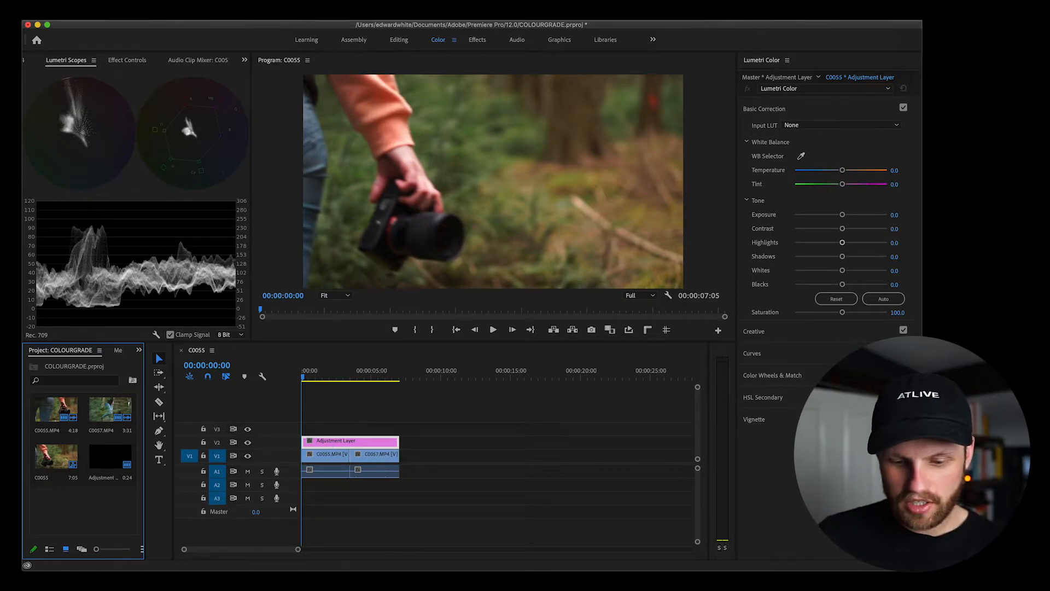
- Split the adjustment layer at the cut between the two clips and park the playhead at 00:00:02:07
key("c")
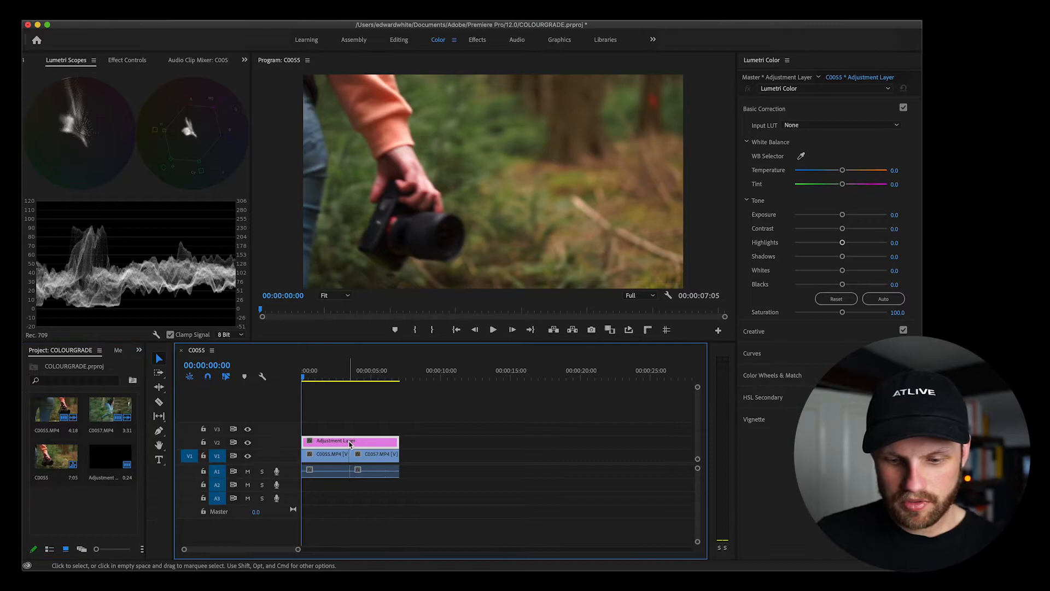
left_click(350, 441)
key("space")
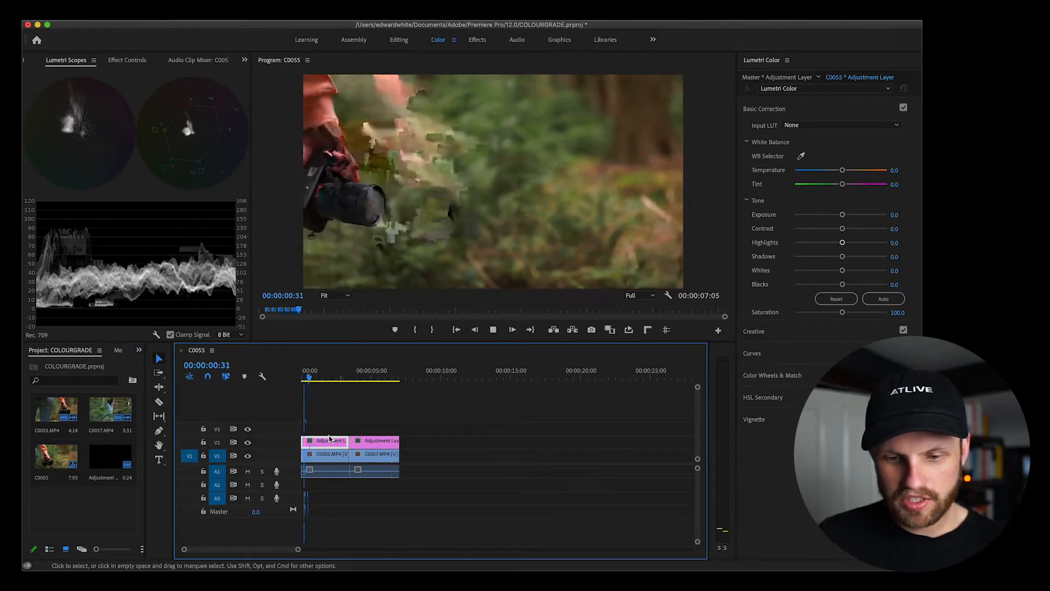
key("v")
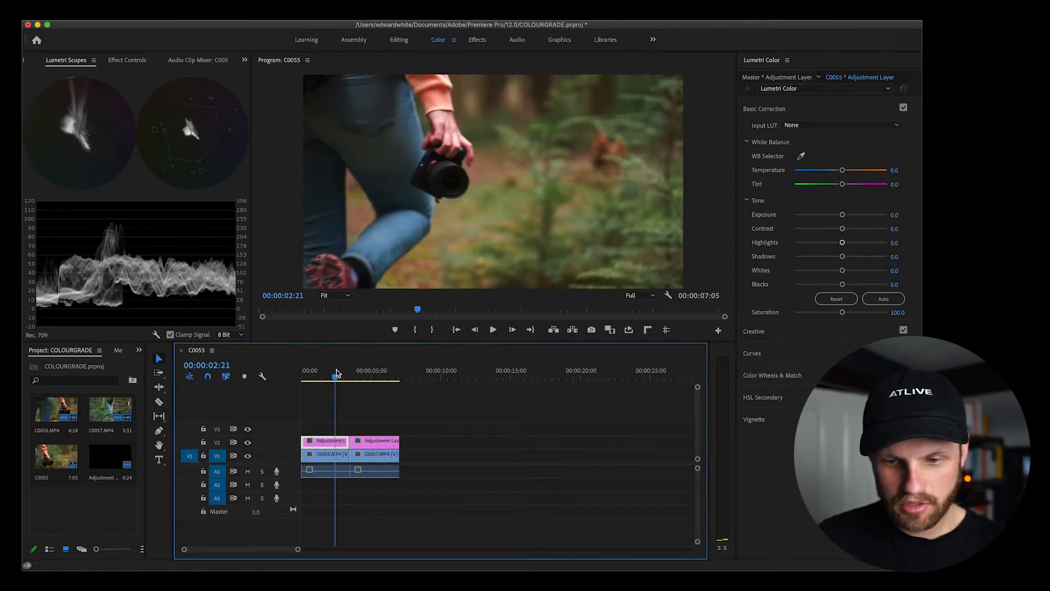
left_click(332, 374)
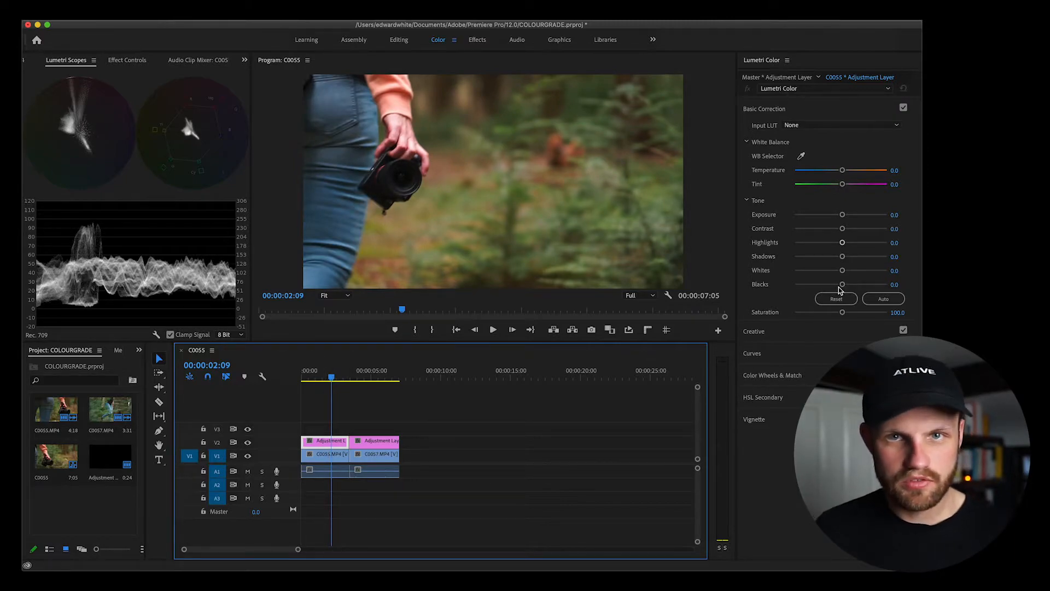
left_click_drag(330, 375, 332, 374)
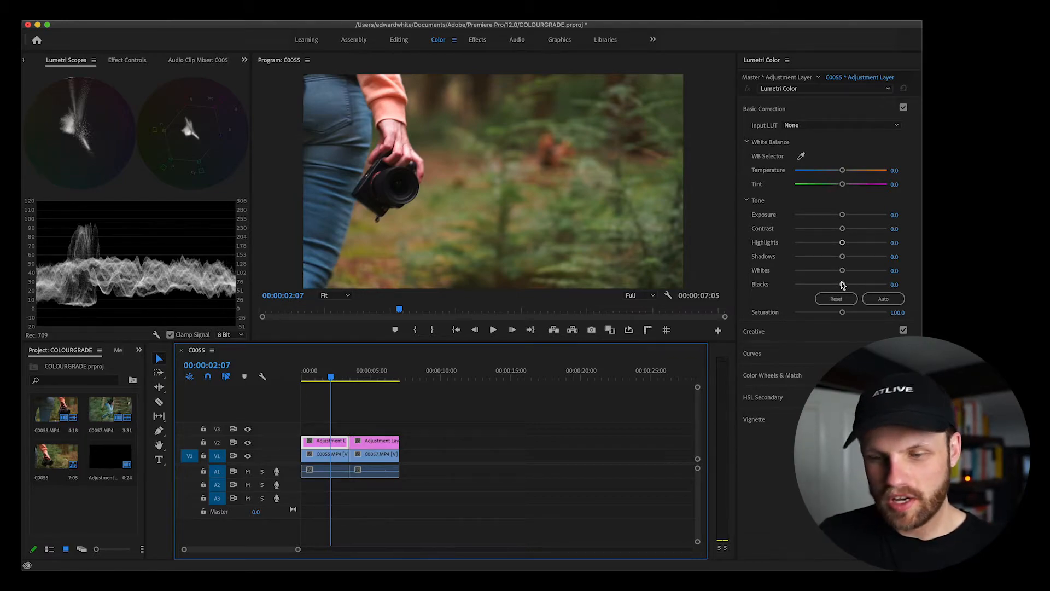
- Set Blacks to -5.2 and Whites to 20.2 in Lumetri Color for the first adjustment layer segment
left_click_drag(843, 284, 786, 300)
key("super+z")
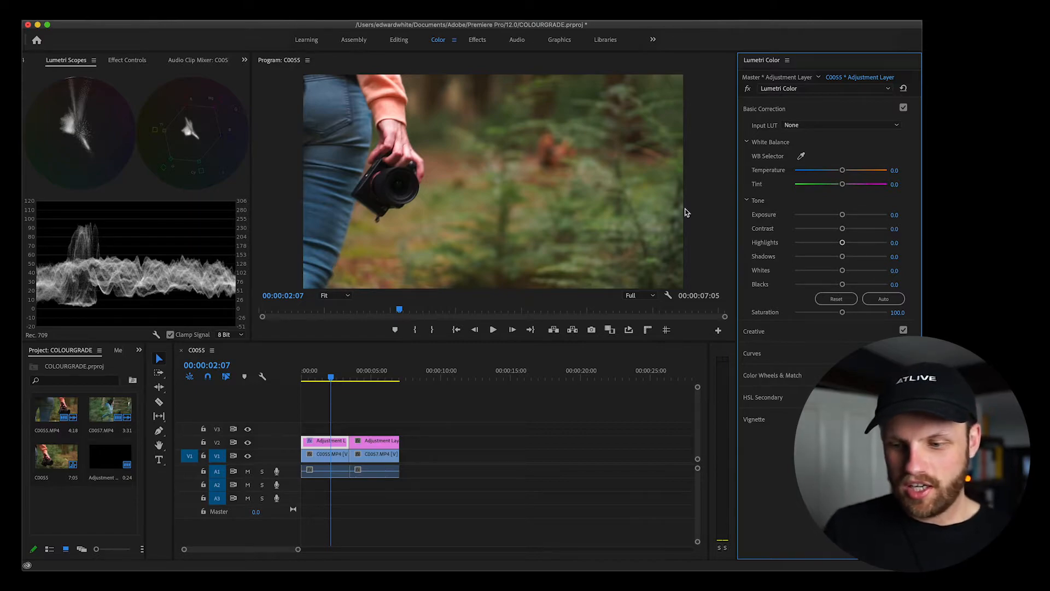
left_click_drag(843, 286, 840, 288)
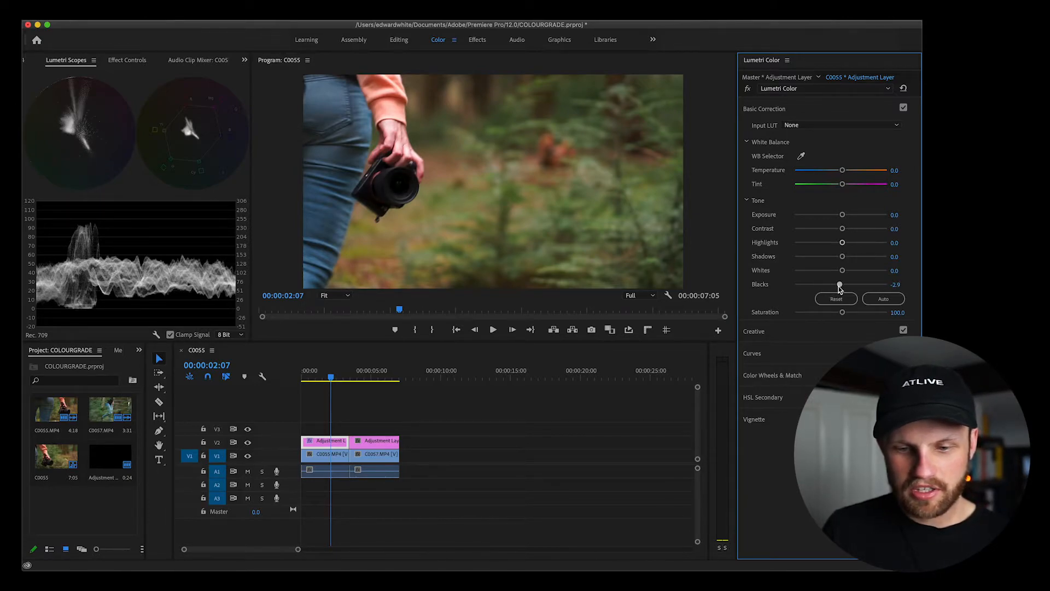
left_click_drag(841, 288, 782, 291)
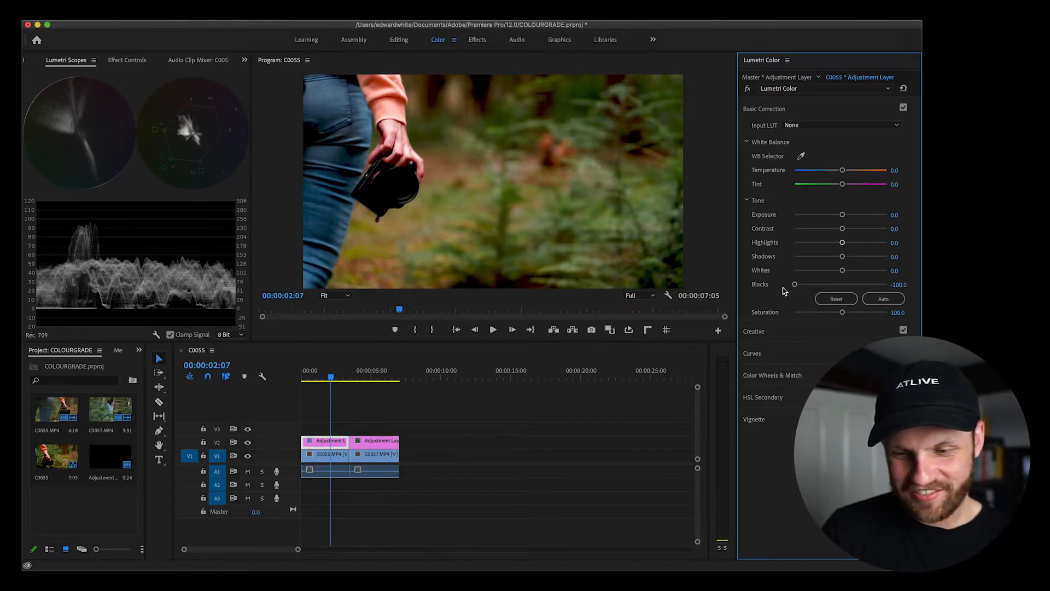
key("super+z")
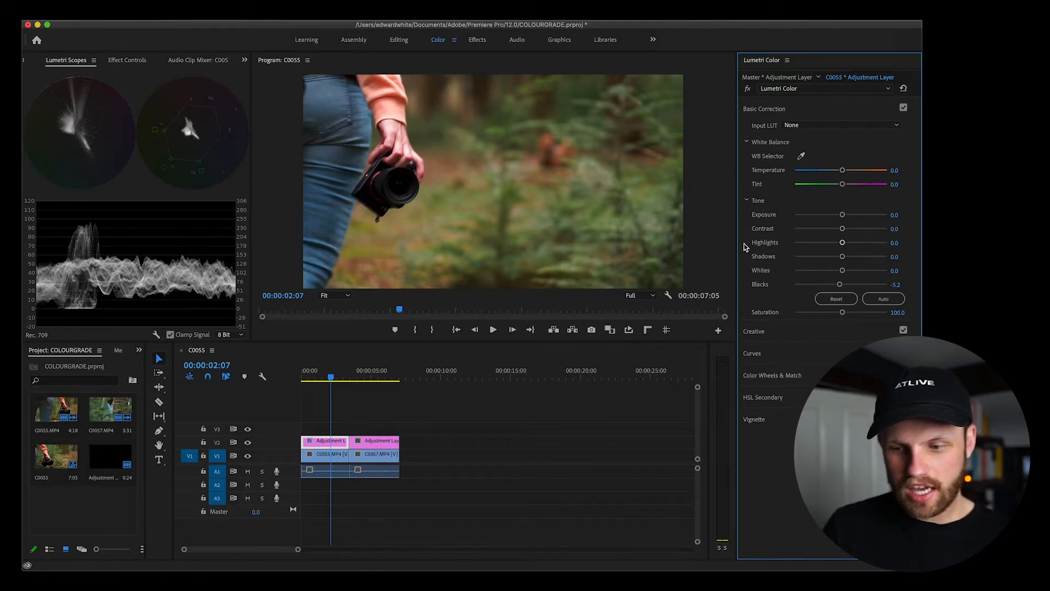
left_click_drag(845, 276, 851, 274)
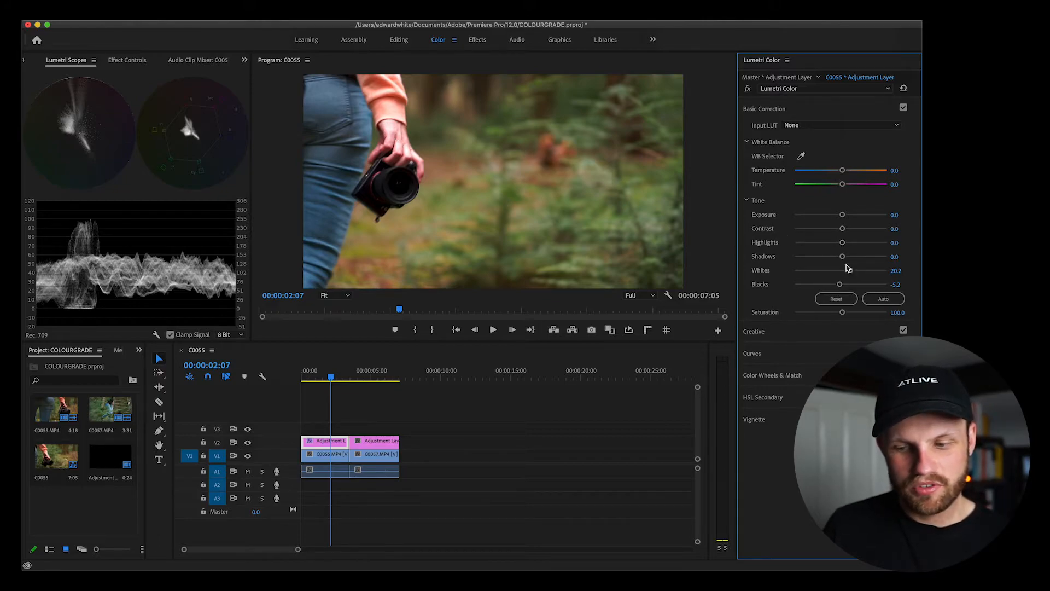
left_click_drag(846, 260, 909, 318)
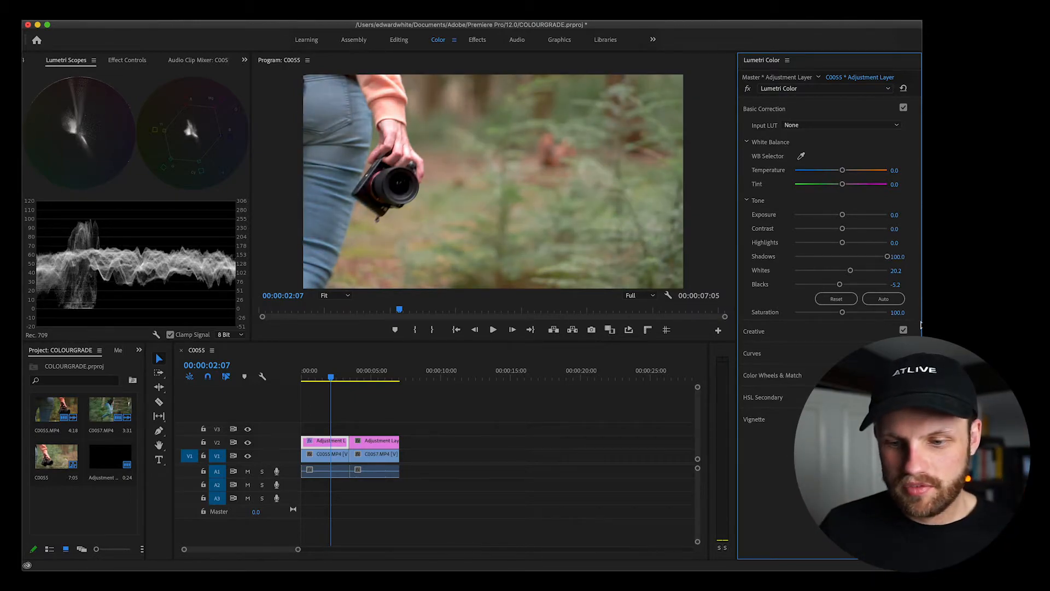
left_click_drag(885, 258, 716, 258)
key("super+z")
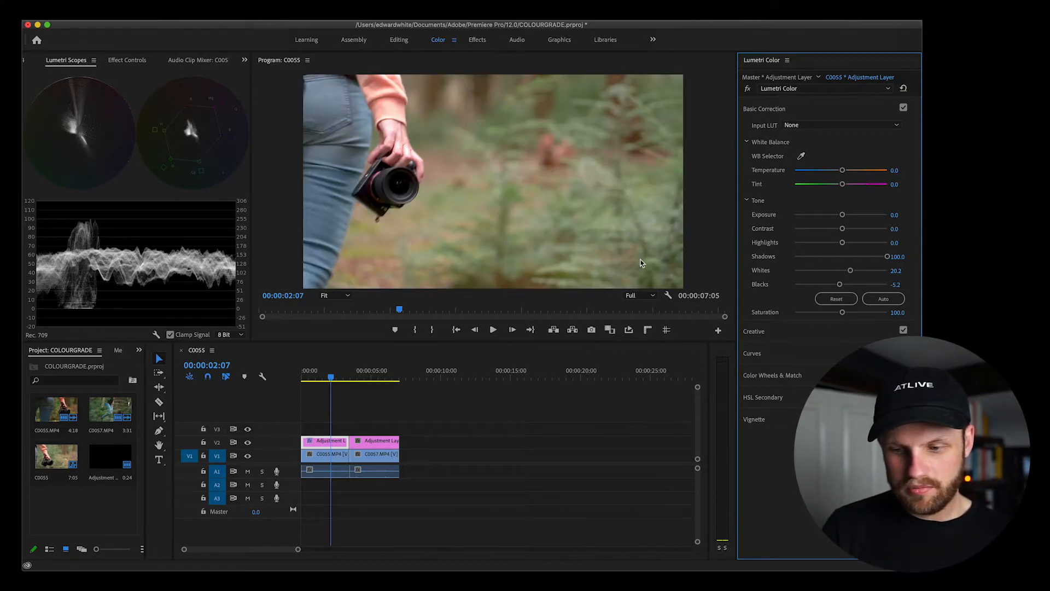
key("super+z")
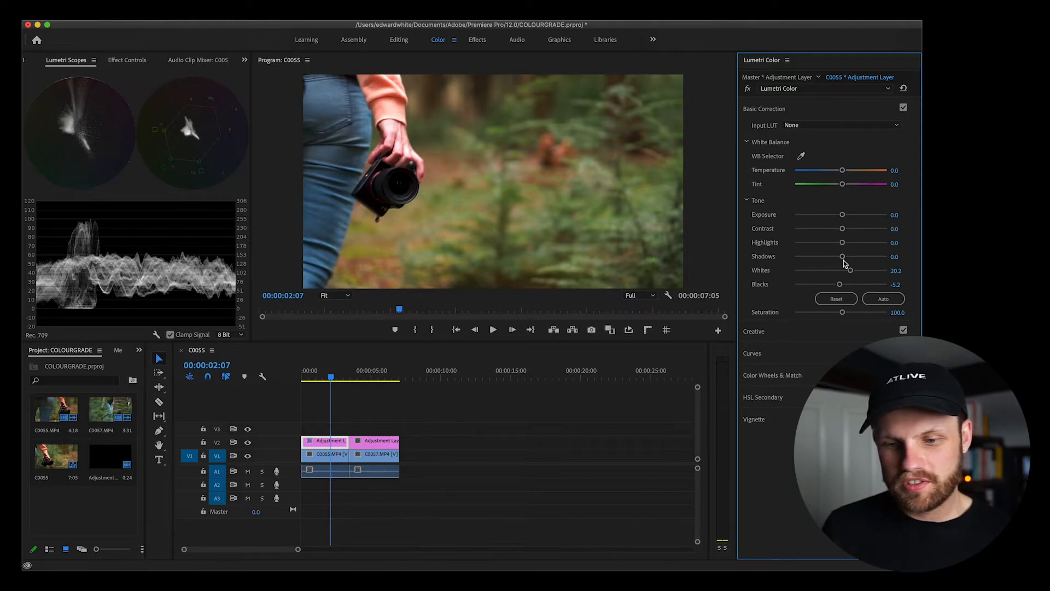
- Set the first adjustment layer segment's Shadows to -8.7, Highlights to -37.6, Contrast to 0.6 and Exposure to 0.6
left_click_drag(844, 258, 879, 219)
mouse_move(854, 215)
left_mouse_down()
mouse_move(837, 215)
mouse_move(847, 217)
left_mouse_up()
double_click(836, 216)
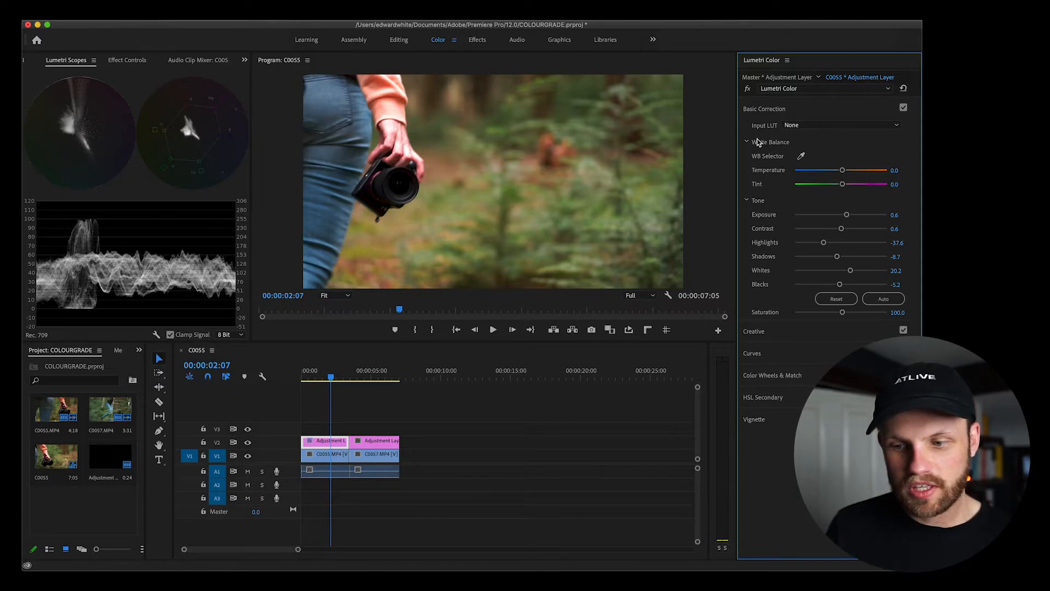
left_click(801, 156)
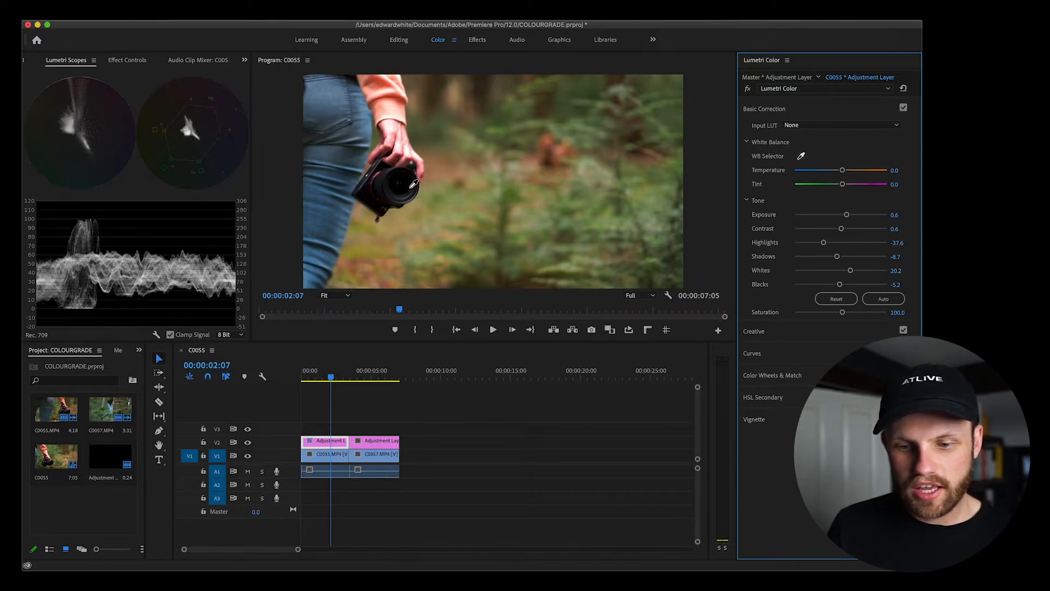
left_click(412, 164)
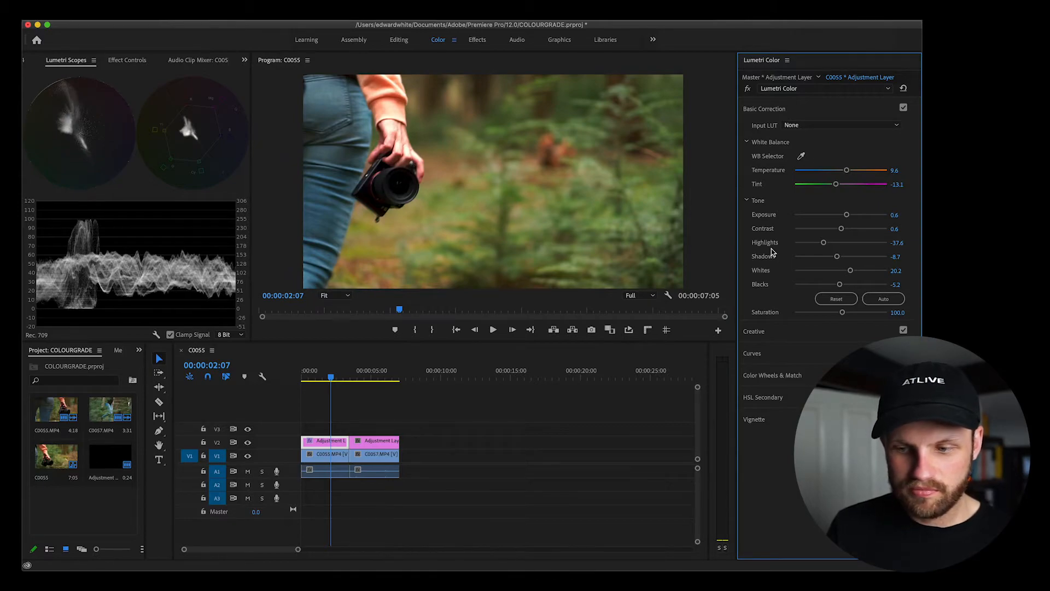
key("super+z")
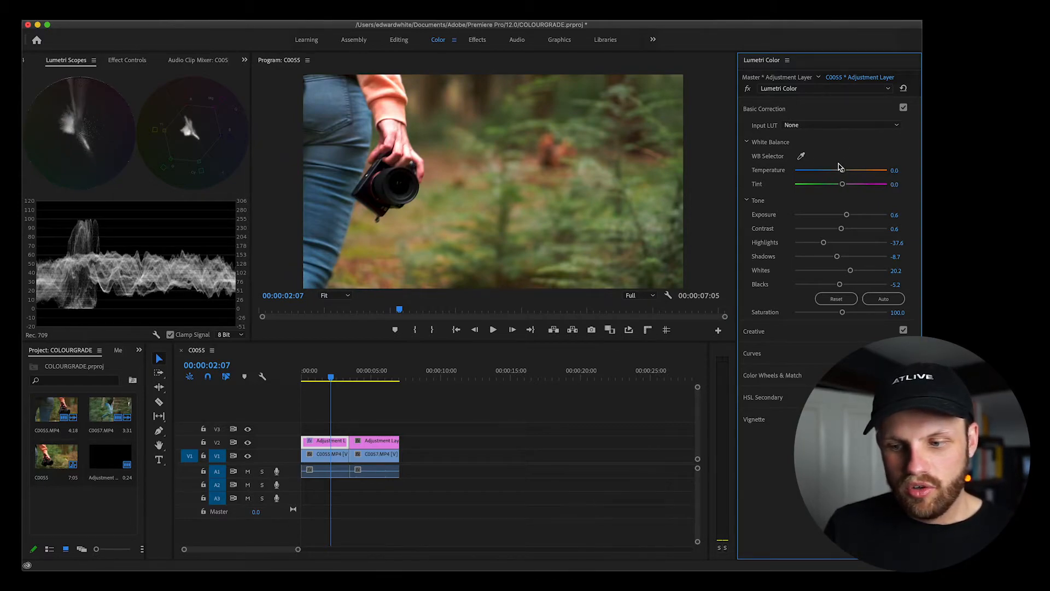
- Set the white balance of the first adjustment layer segment to Temperature -6.4 and Tint -5.2
left_click_drag(843, 172, 839, 183)
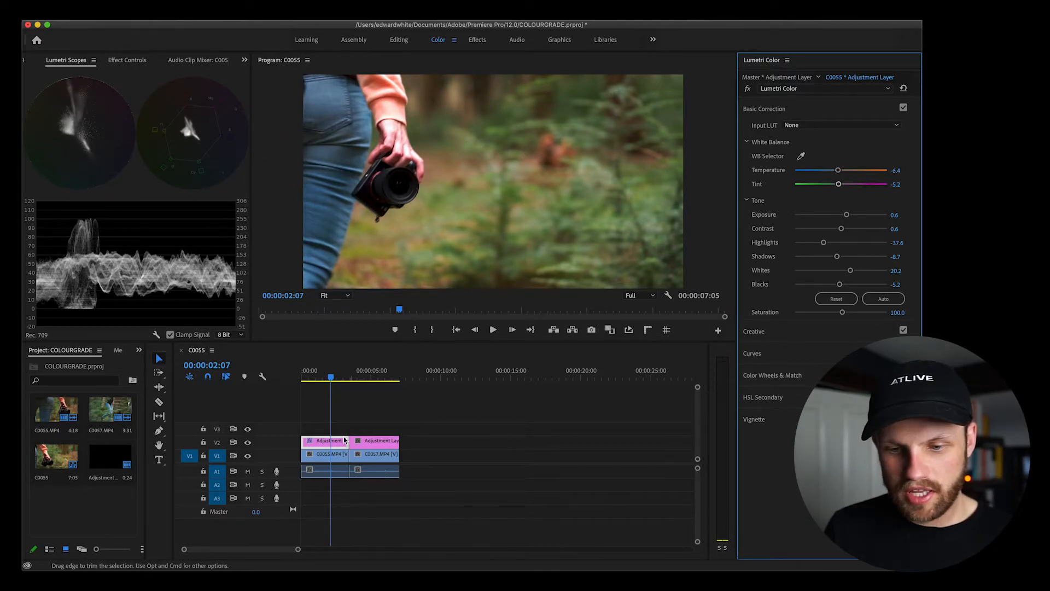
- Toggle the visibility of track V2 repeatedly to compare the image with and without the colour correction
left_click(248, 443)
left_click(248, 443)
left_click(248, 443)
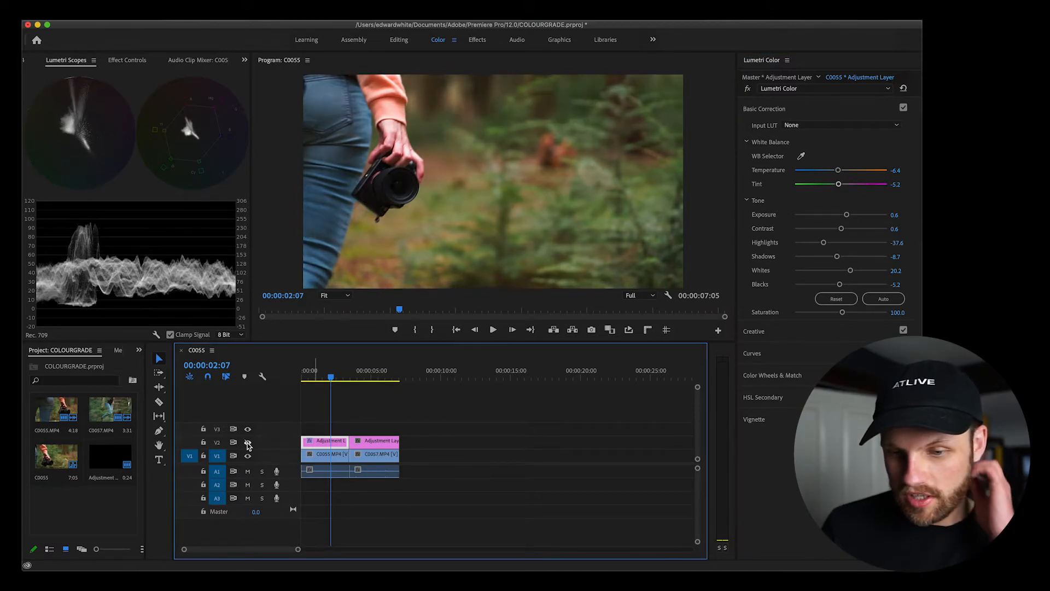
left_click(248, 443)
left_click(248, 444)
left_click(247, 443)
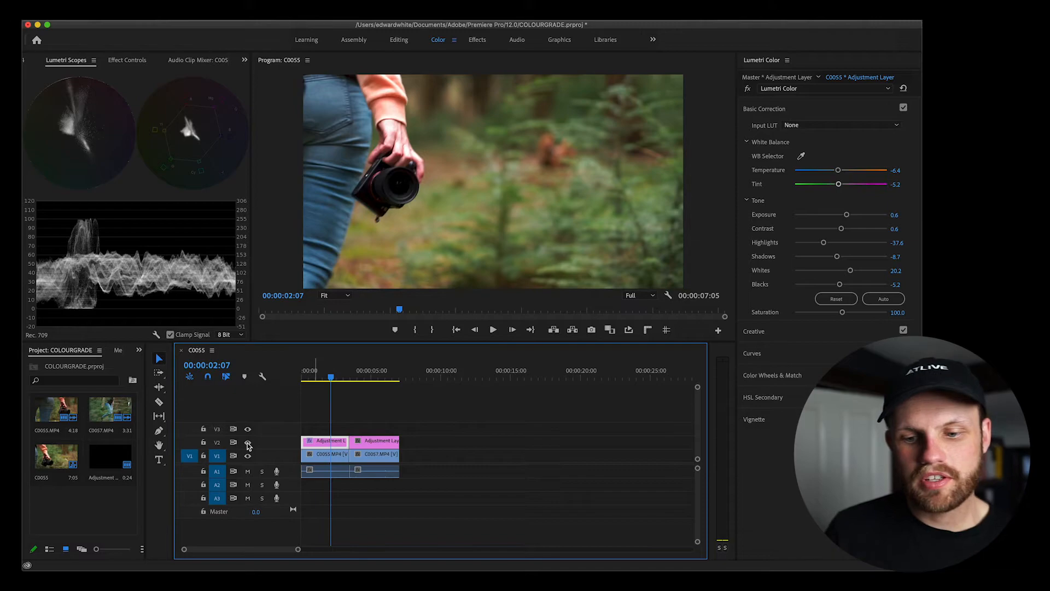
left_click(248, 443)
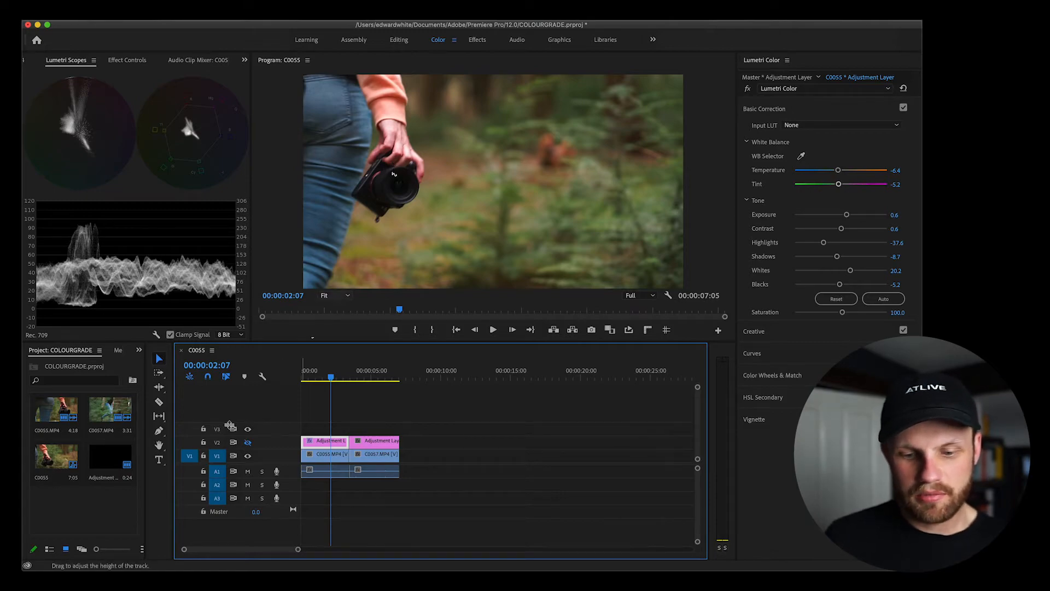
- Turn track V2's visibility back on and set the first adjustment layer segment's Creative Saturation to 107.5
left_click(247, 443)
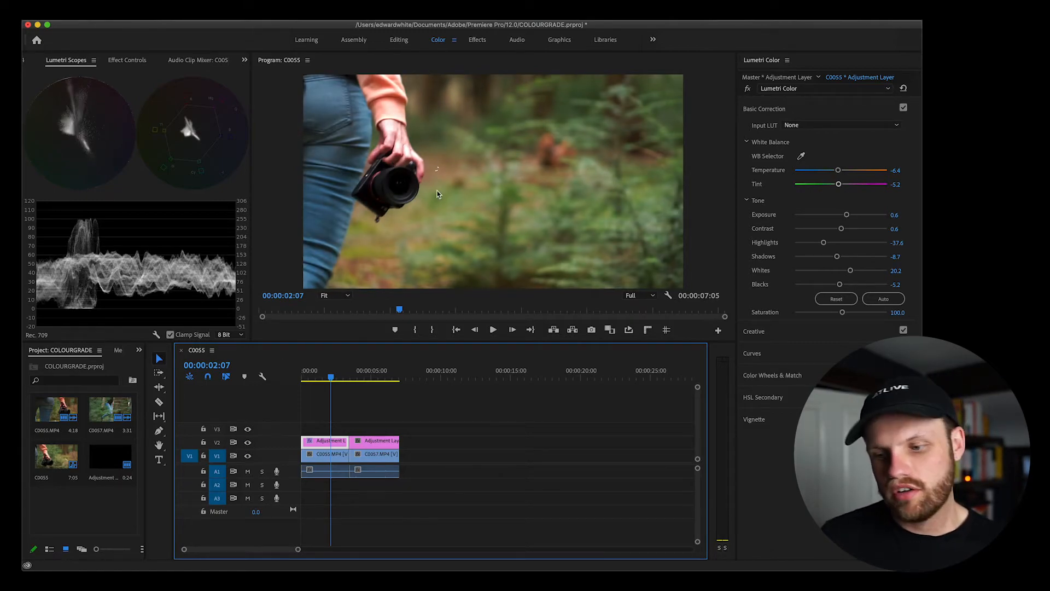
left_click(768, 331)
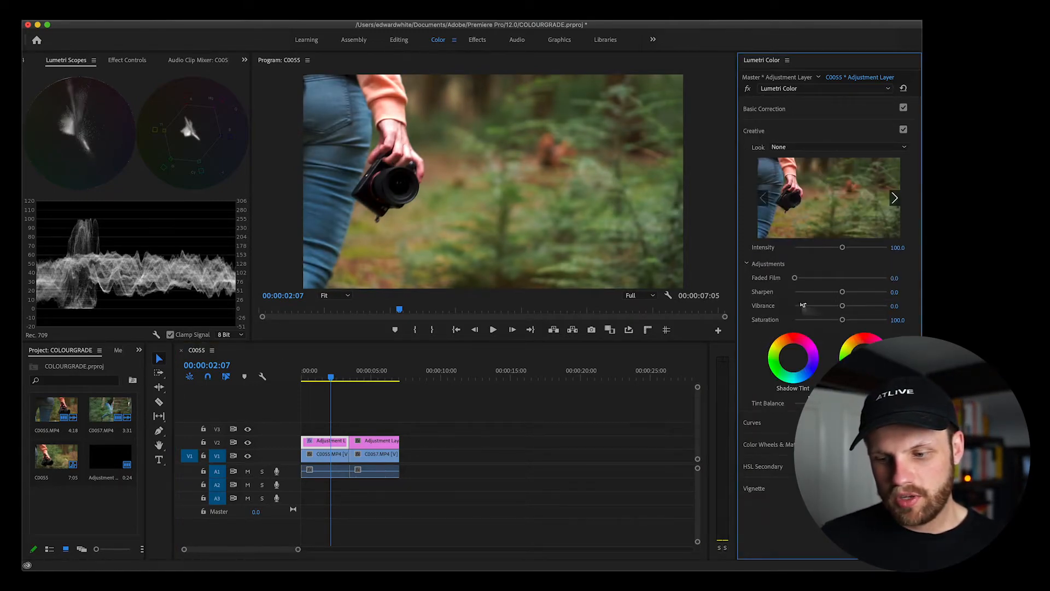
left_click_drag(842, 321, 845, 325)
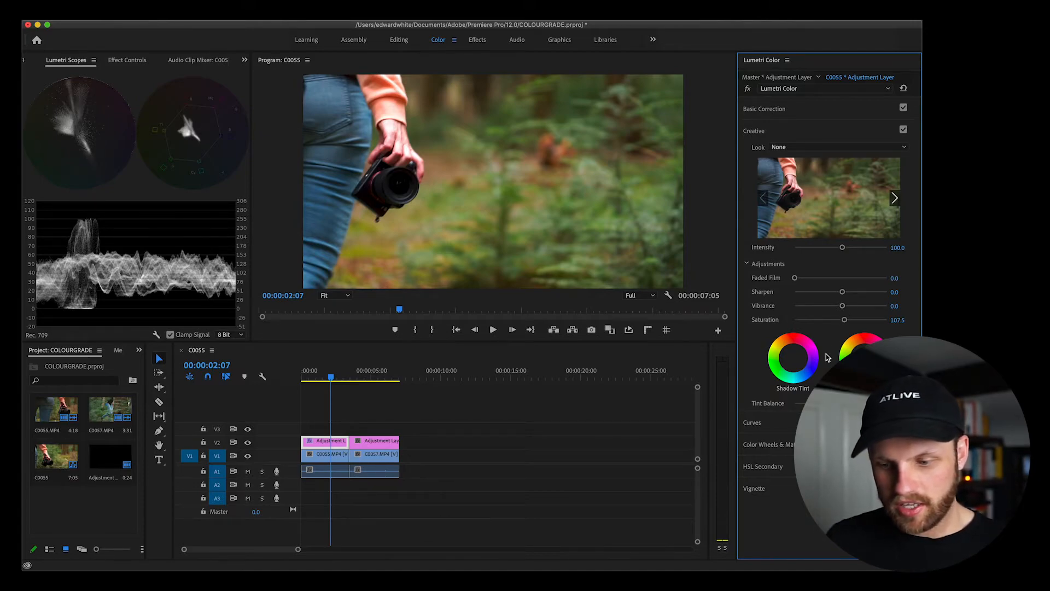
- Try tinting the Shadows towards teal and adjusting the Midtones and Highlights colour wheels, returning each wheel to neutral
left_click(773, 446)
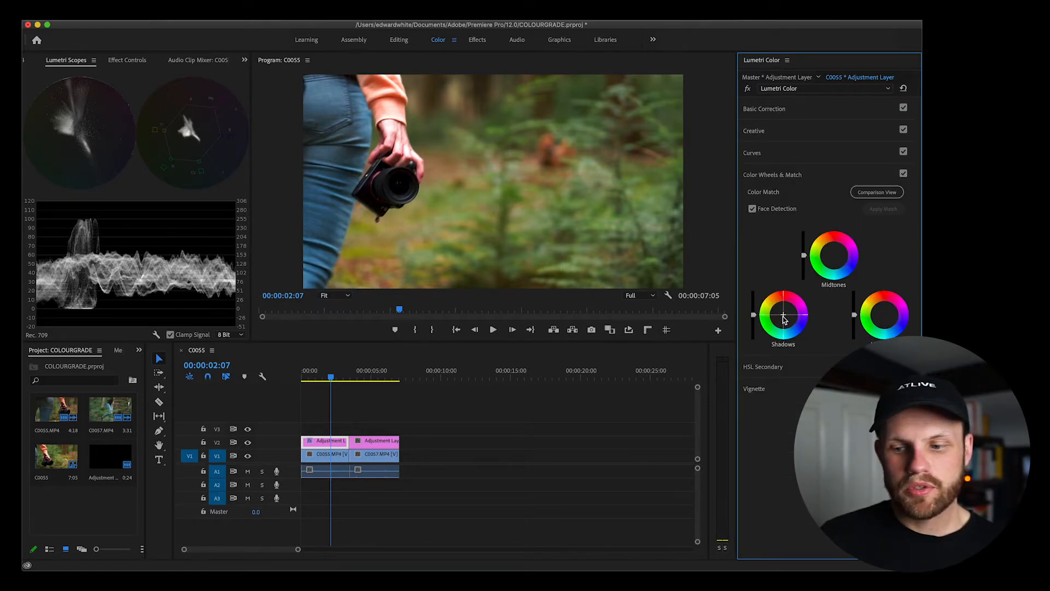
left_click_drag(784, 318, 782, 327)
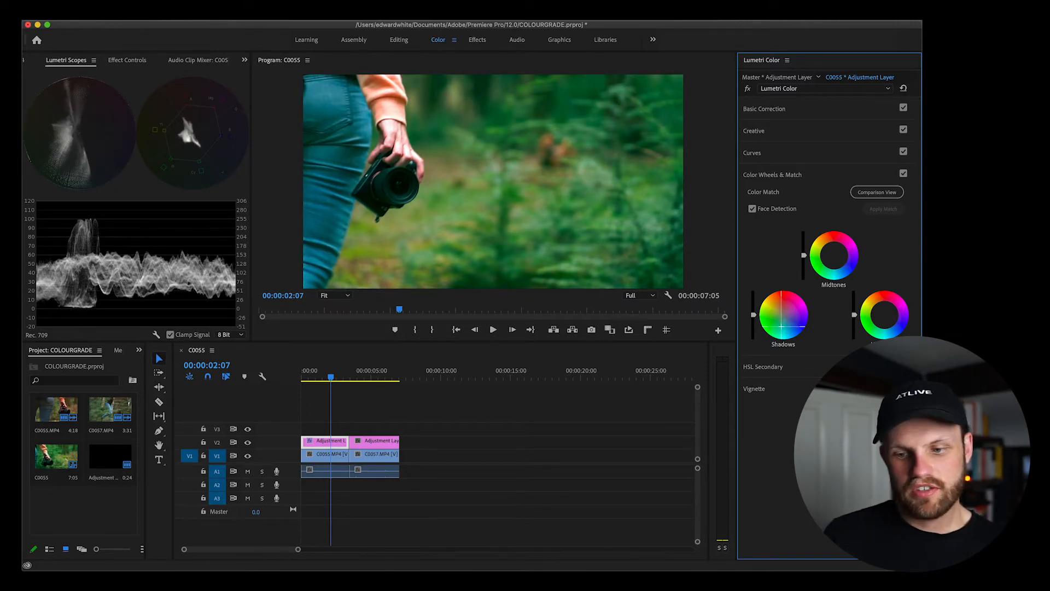
left_click_drag(782, 327, 784, 315)
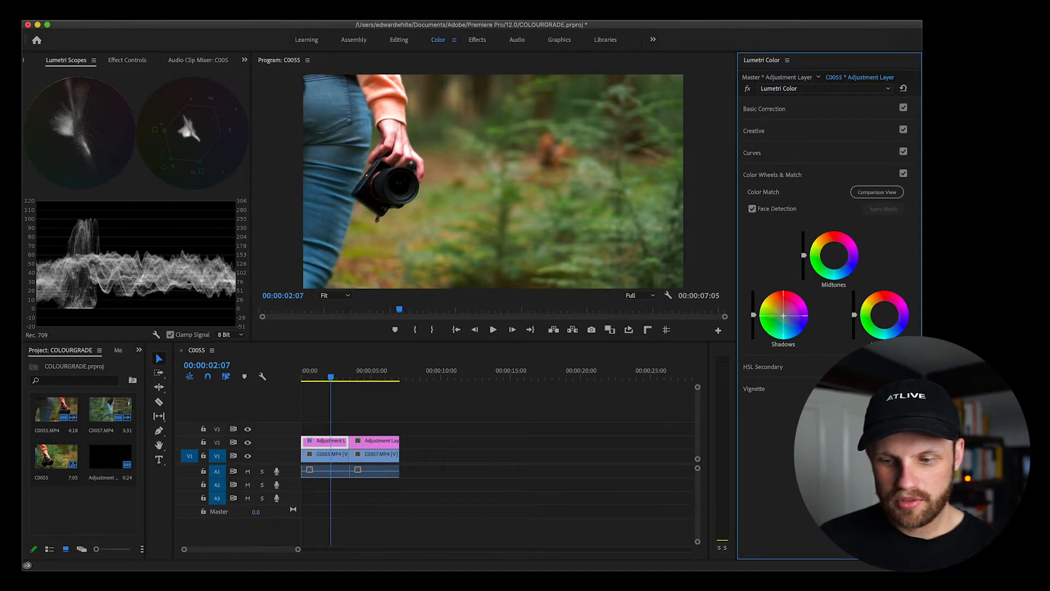
left_click_drag(837, 261, 835, 255)
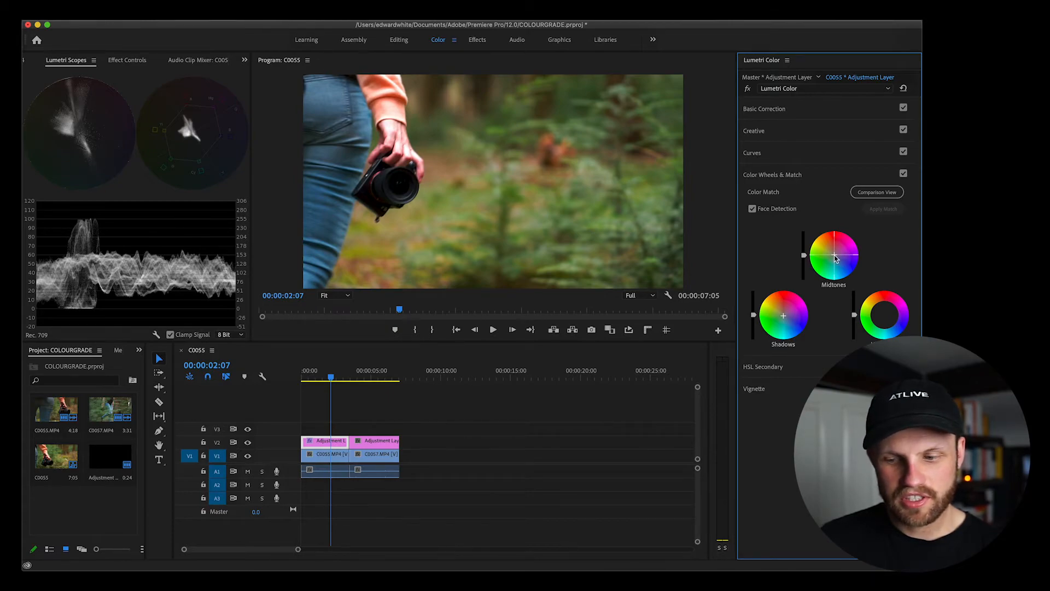
left_click_drag(835, 256, 835, 255)
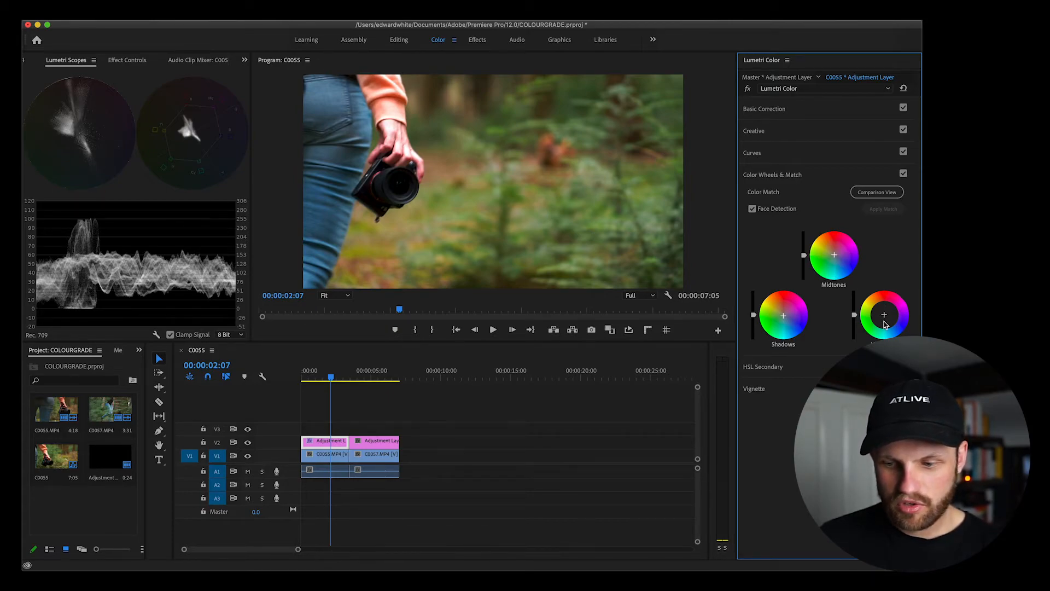
left_click_drag(885, 315, 885, 321)
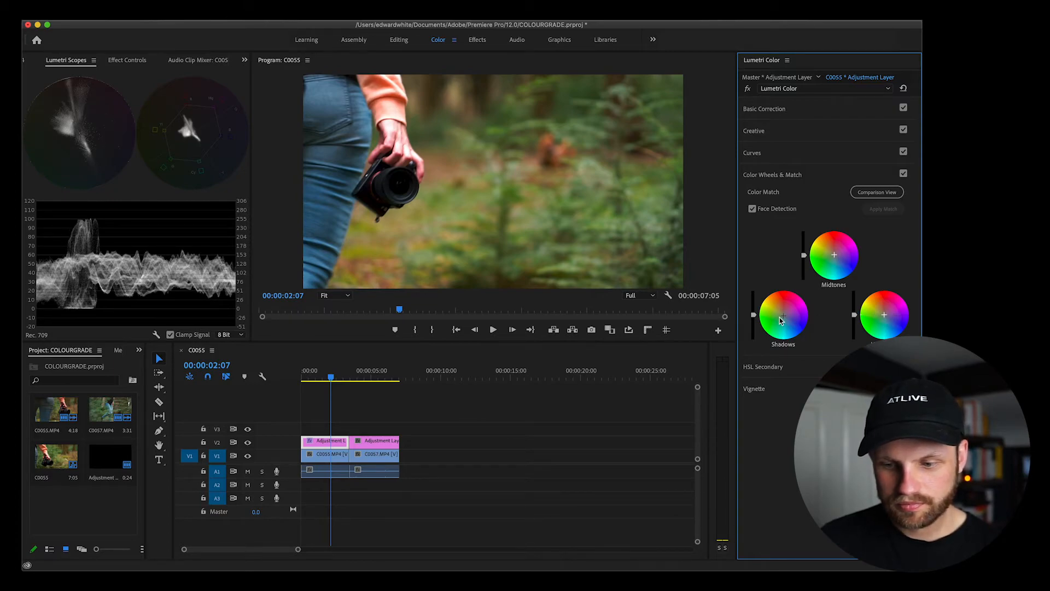
- Key the blue jeans in HSL Secondary, preview the mask in Color/Gray and add another denim sample to the key
left_click(769, 367)
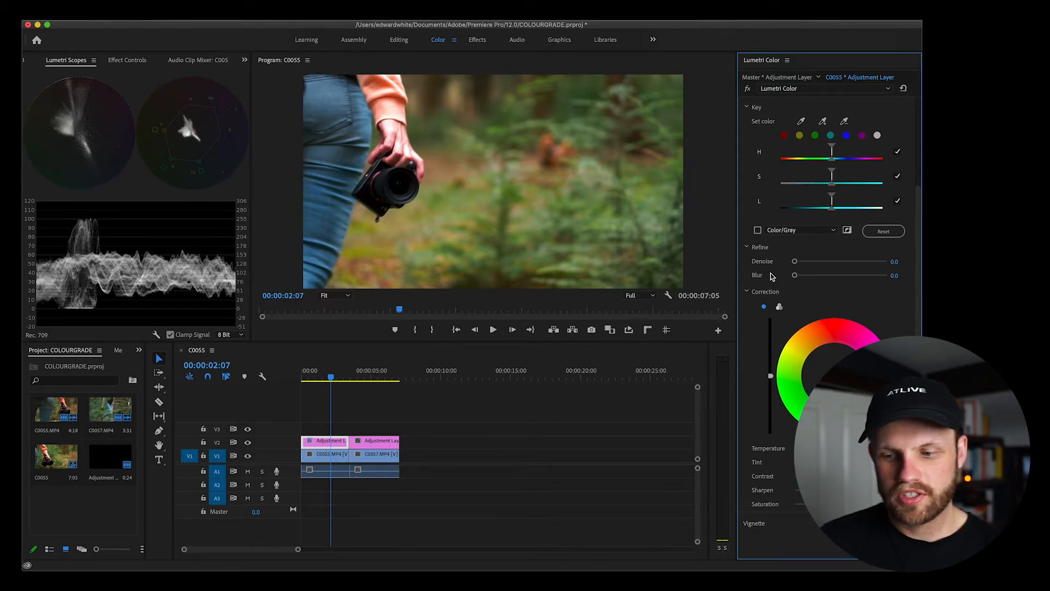
left_click(802, 122)
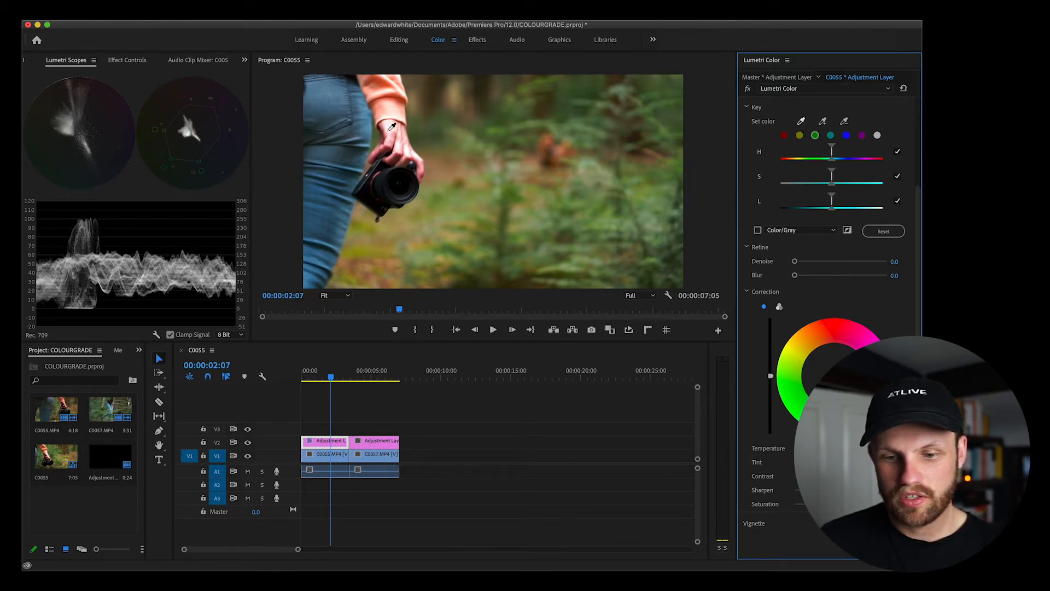
left_click(338, 100)
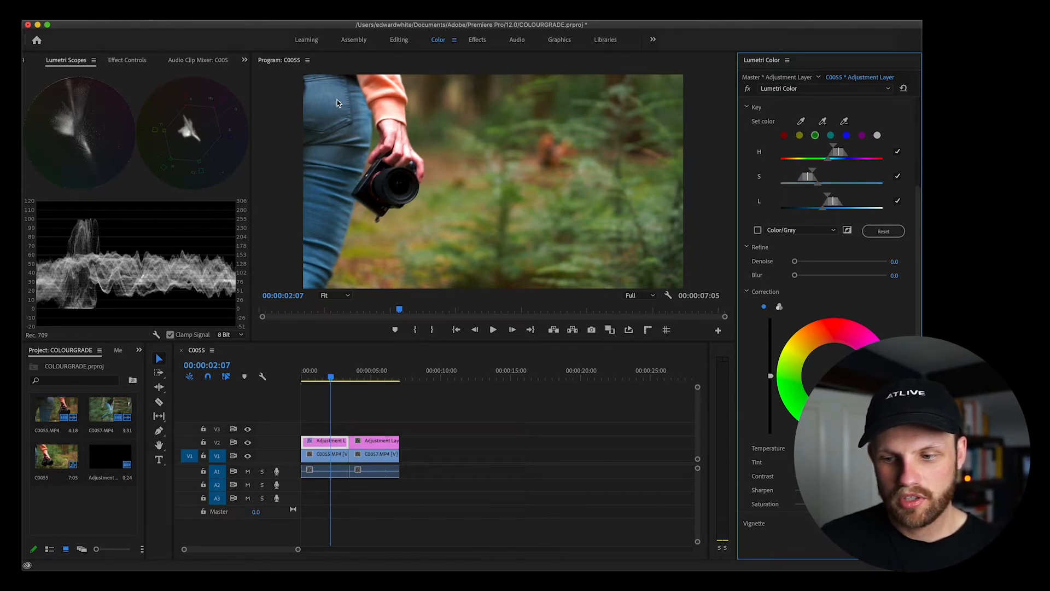
left_click(758, 230)
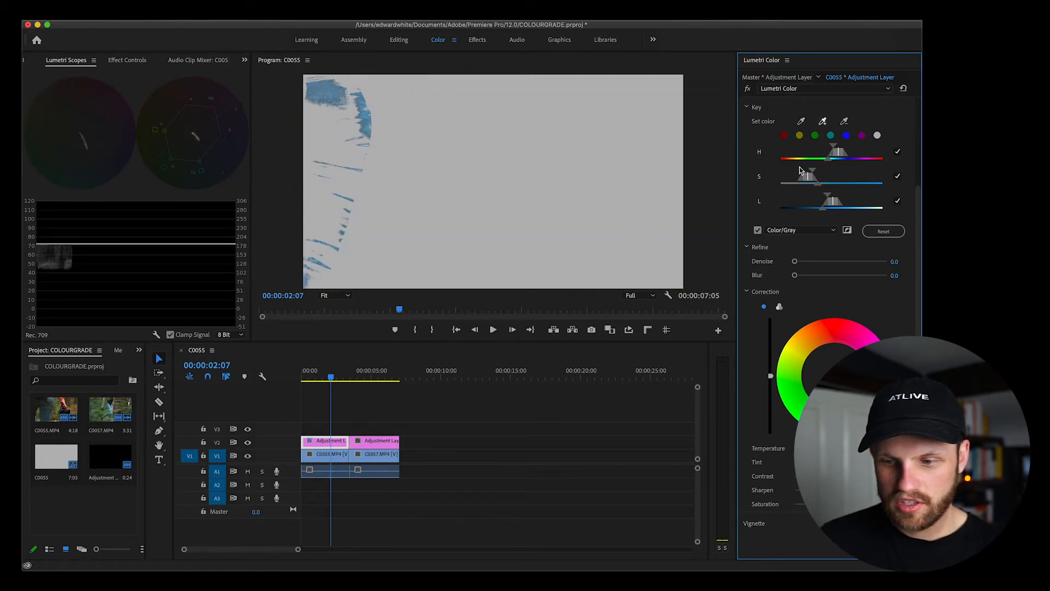
left_click(349, 131)
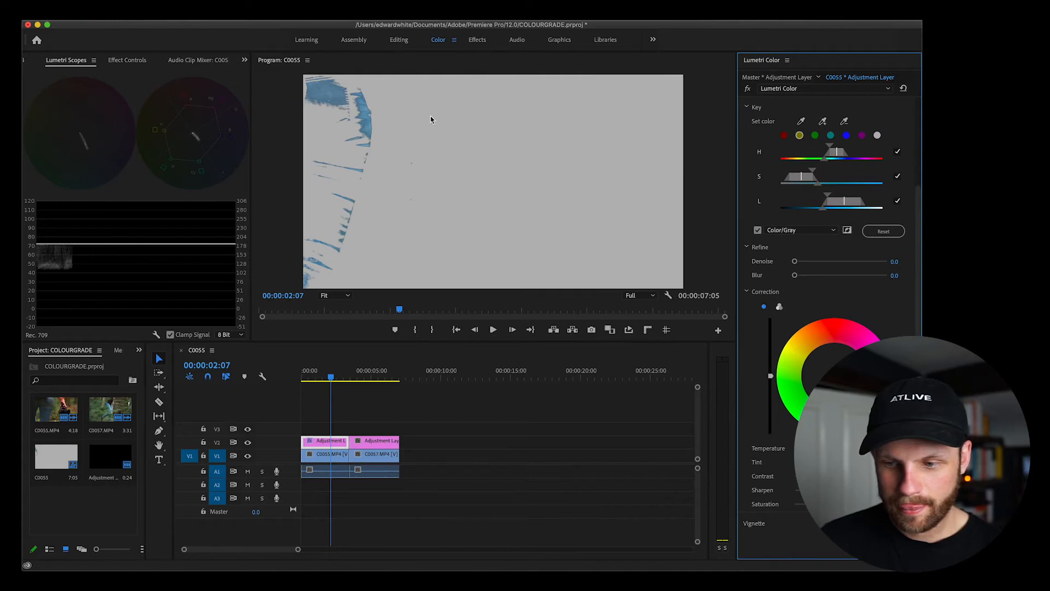
- Widen the key's saturation, luminance and hue ranges to cover more of the jeans and turn off the Color/Gray mask preview
left_click_drag(817, 187, 812, 209)
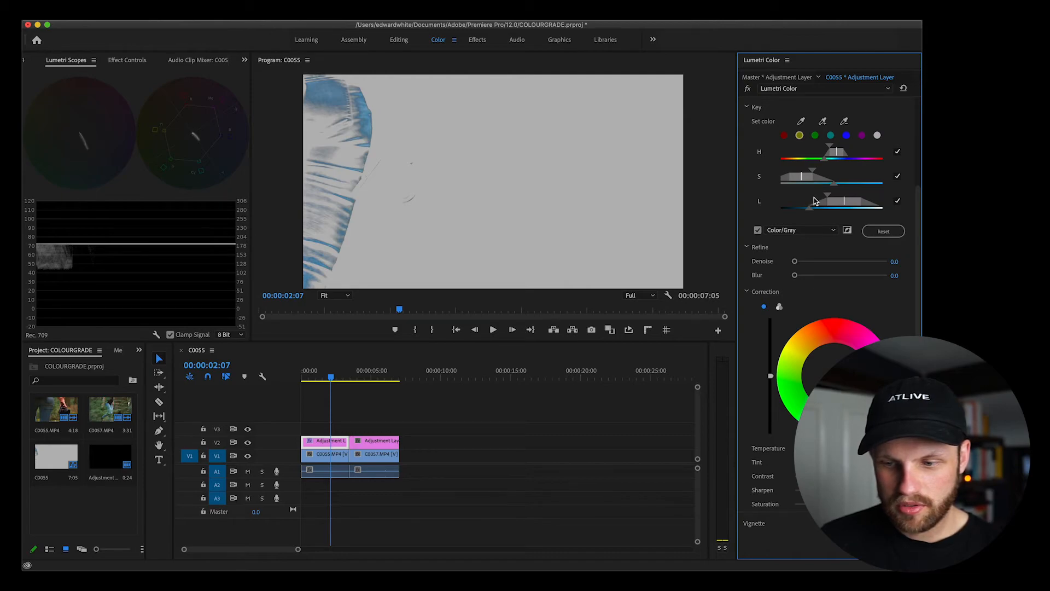
left_click_drag(827, 195, 809, 200)
left_click_drag(832, 149, 824, 150)
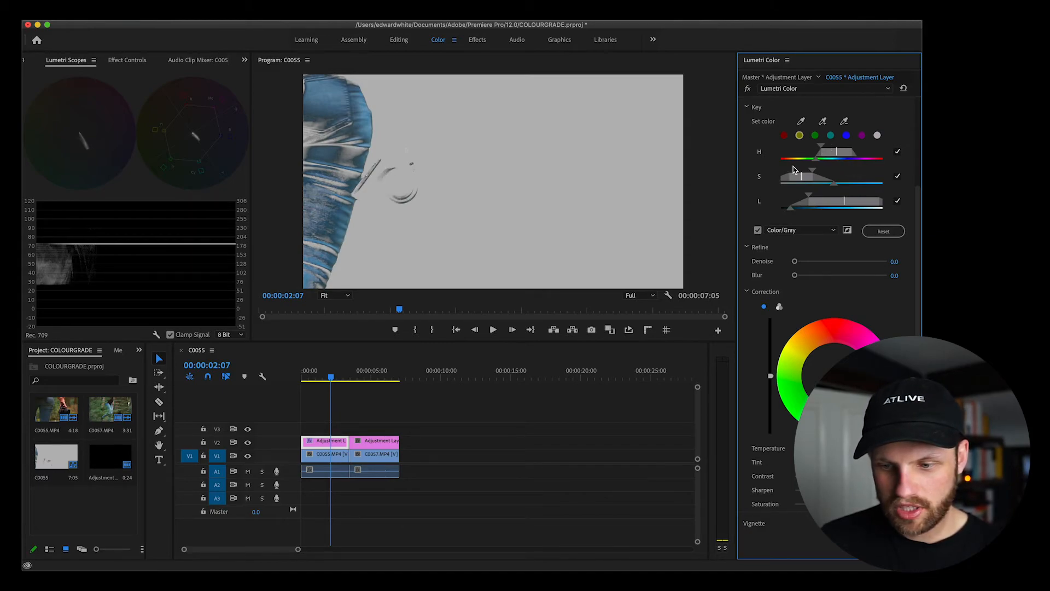
left_click(758, 230)
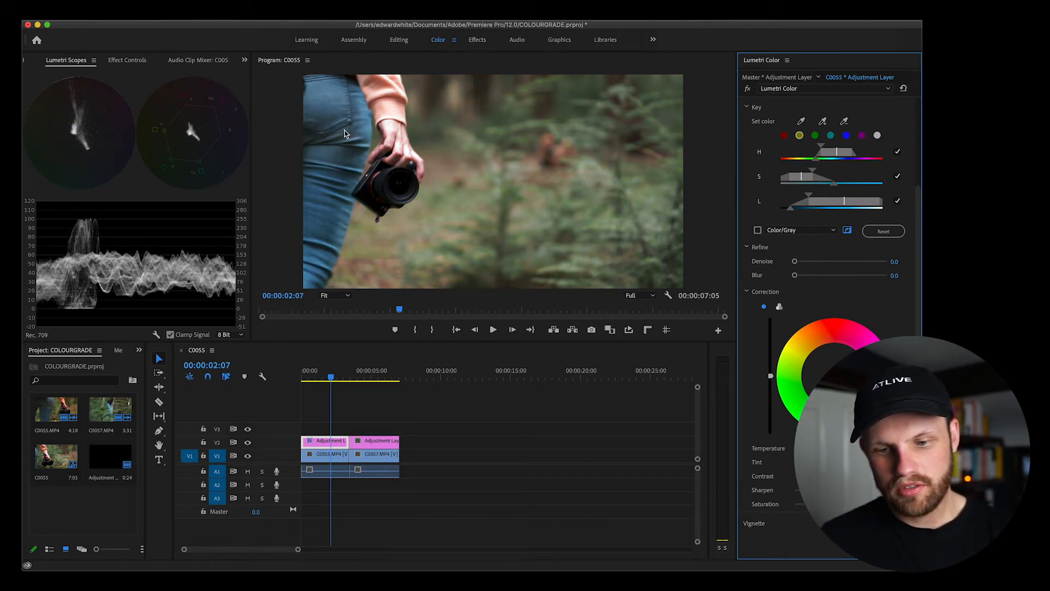
- Play the first clip from near its start to check the HSL key and reset the HSL Secondary key
key("space")
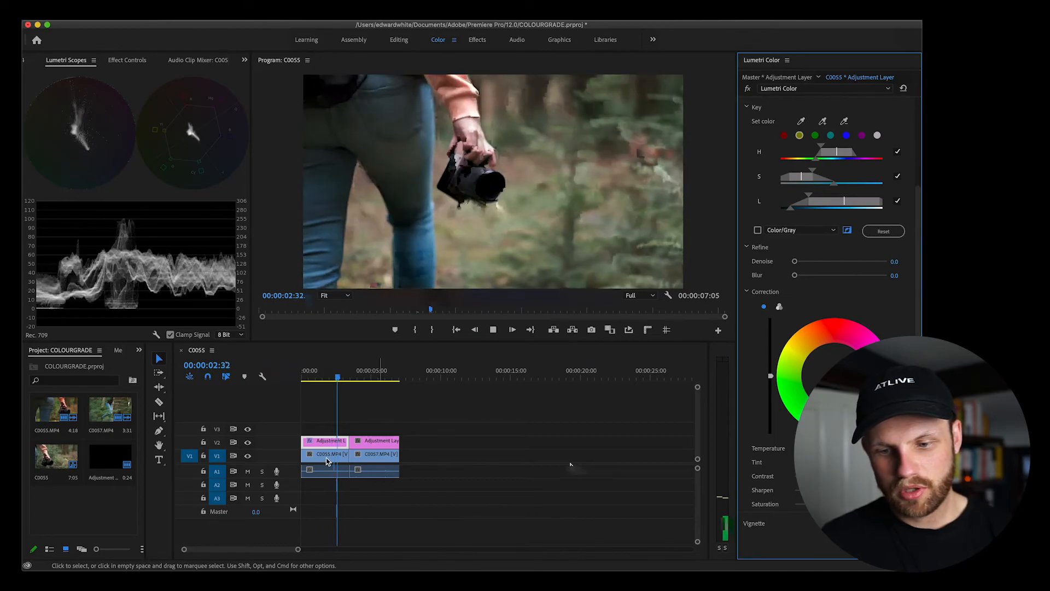
left_click(315, 372)
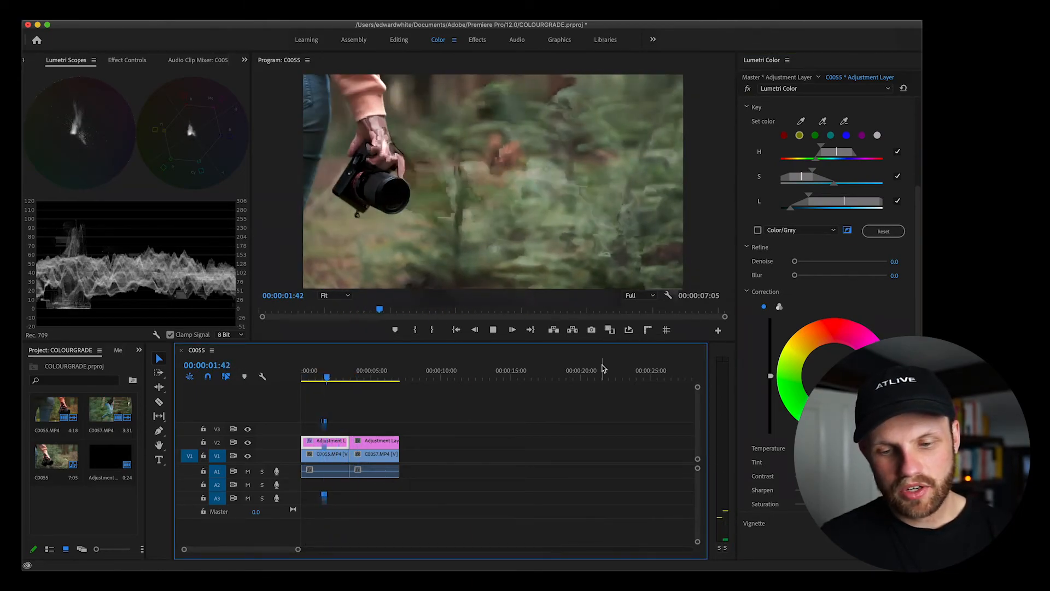
left_click(884, 231)
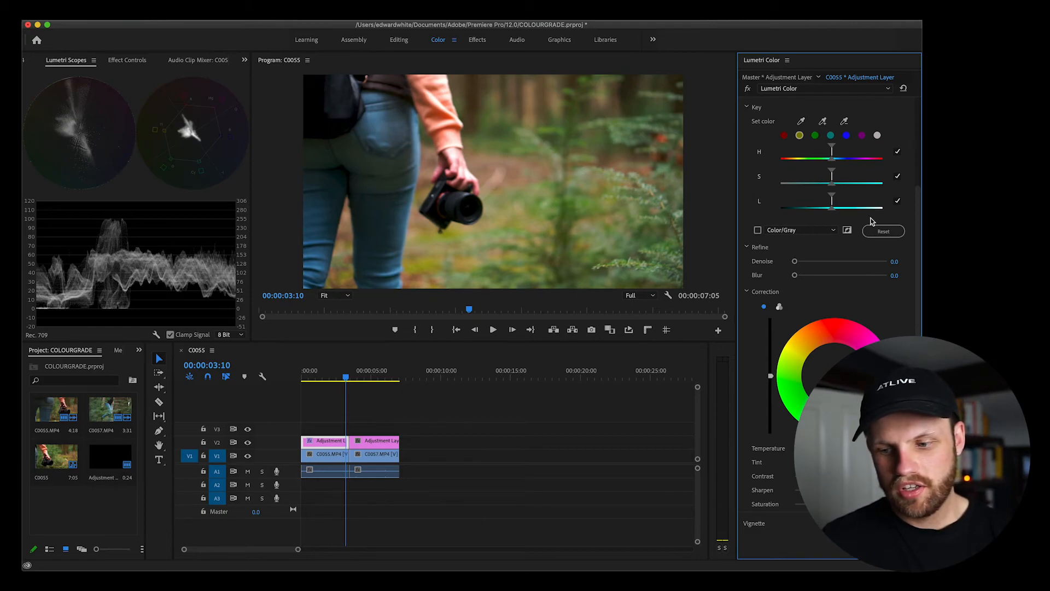
- Review the Color Wheels, Creative and Basic Correction settings and compare the image with track V2 hidden and shown
scroll(841, 282, "up", 5)
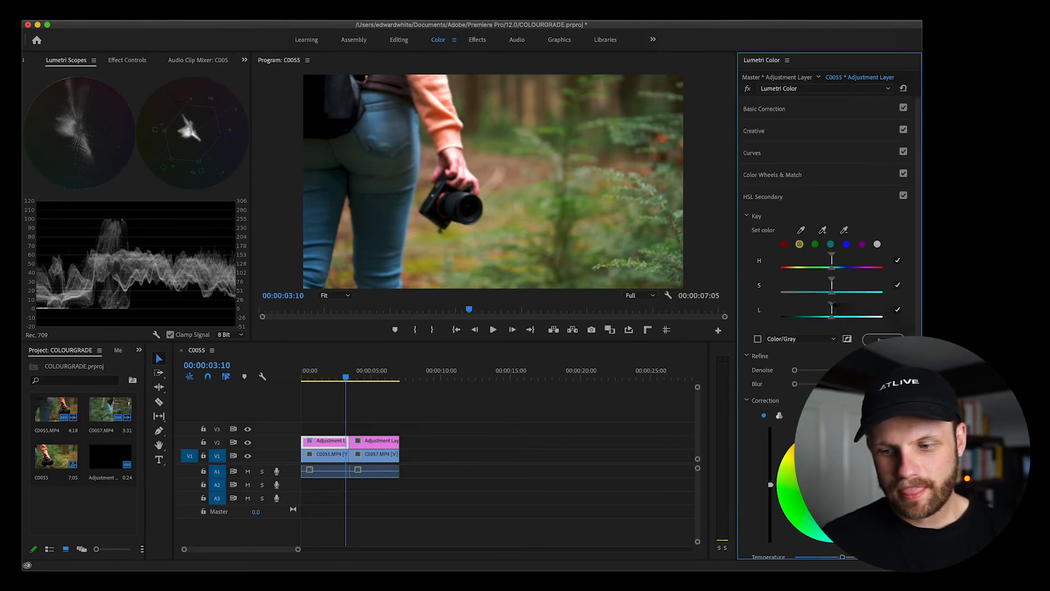
left_click(778, 176)
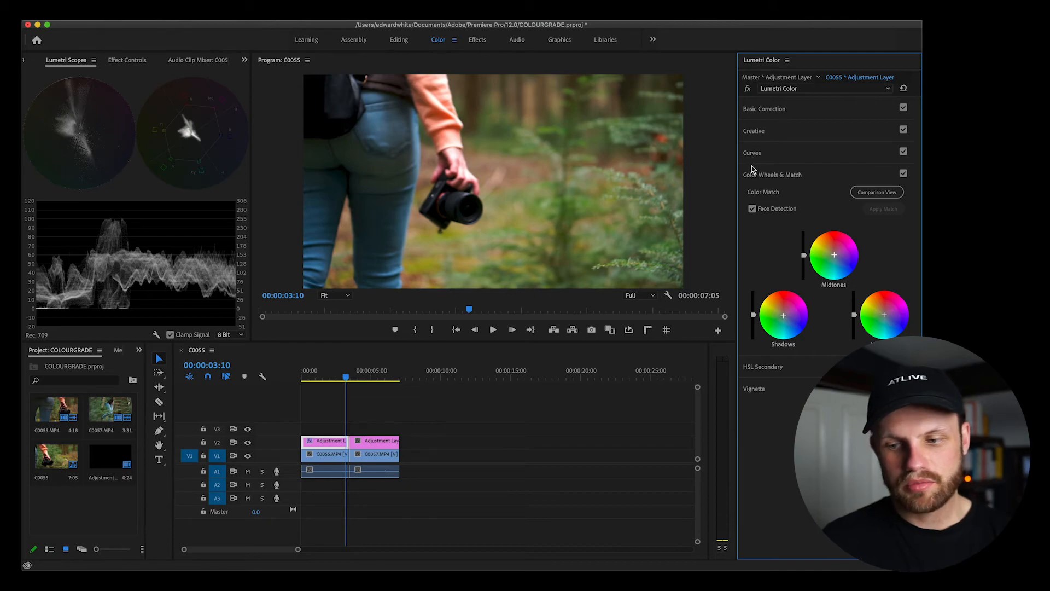
left_click(758, 134)
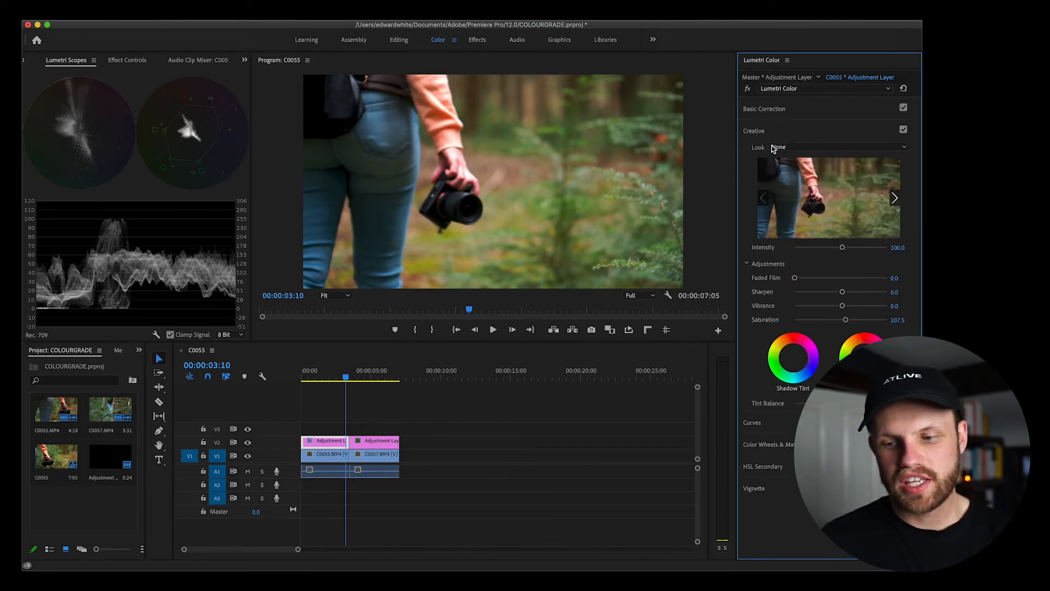
left_click(777, 110)
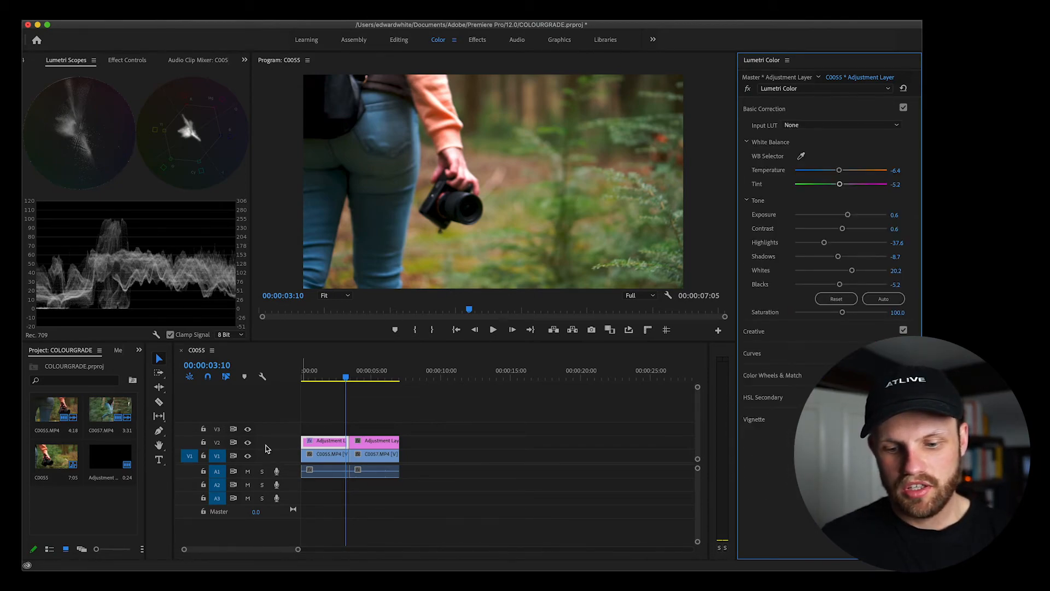
left_click(247, 443)
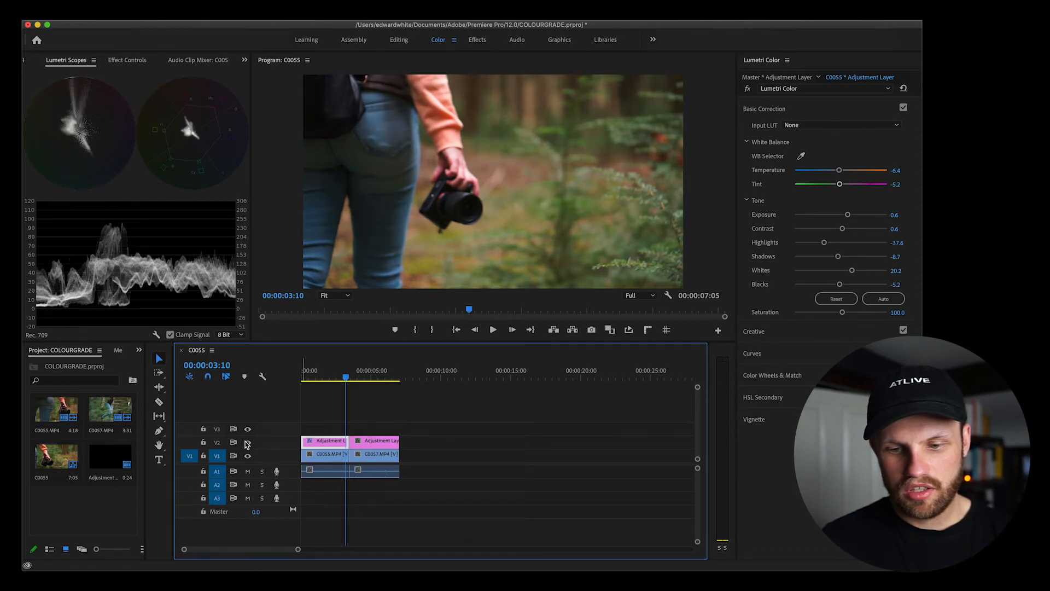
left_click(247, 442)
- Copy the Lumetri Color effect from the first adjustment layer segment
left_click(392, 456)
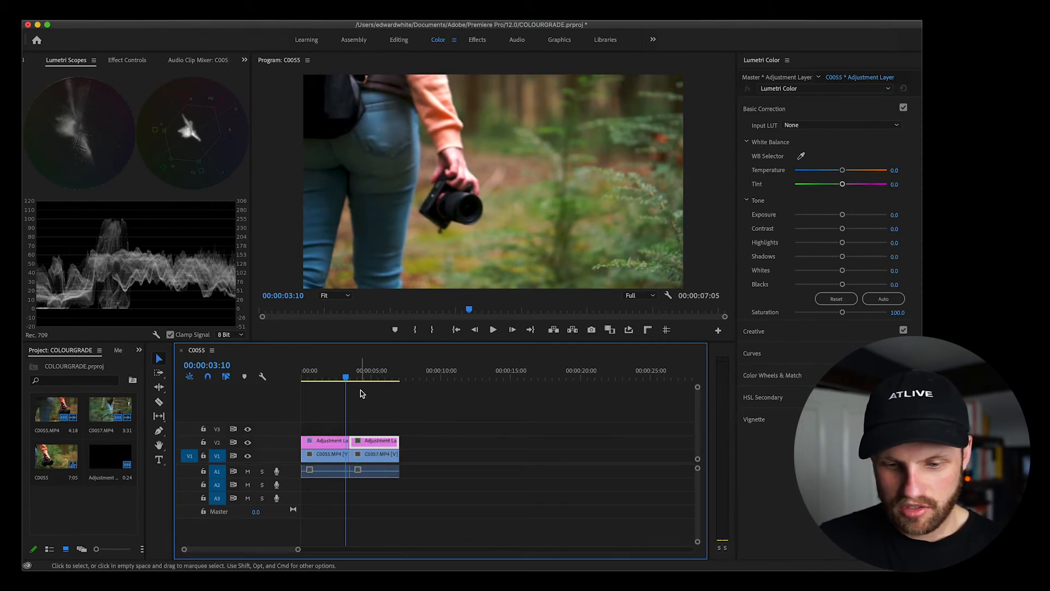
left_click(307, 446)
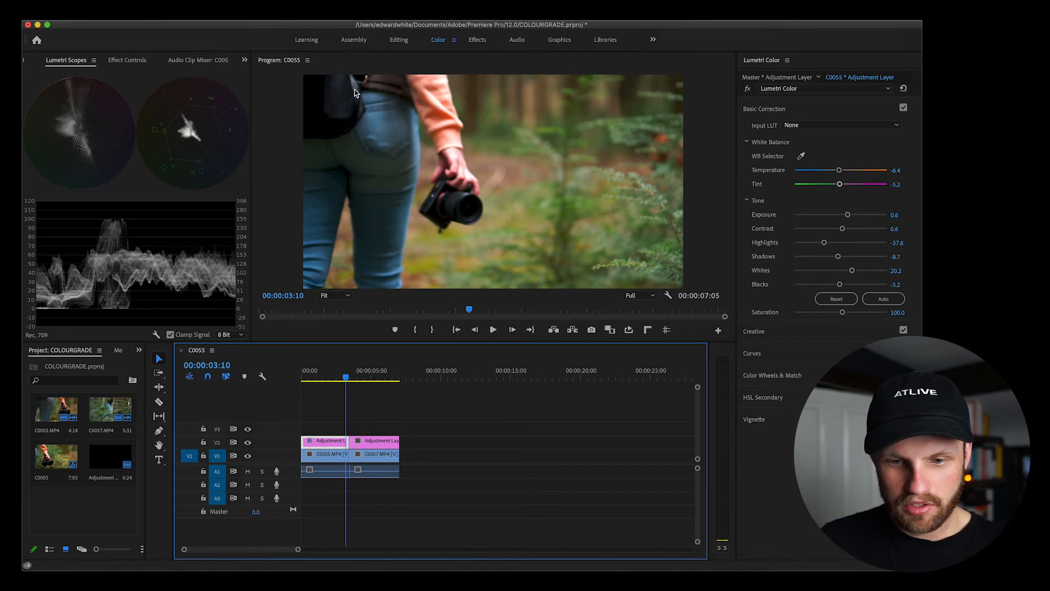
left_click(117, 60)
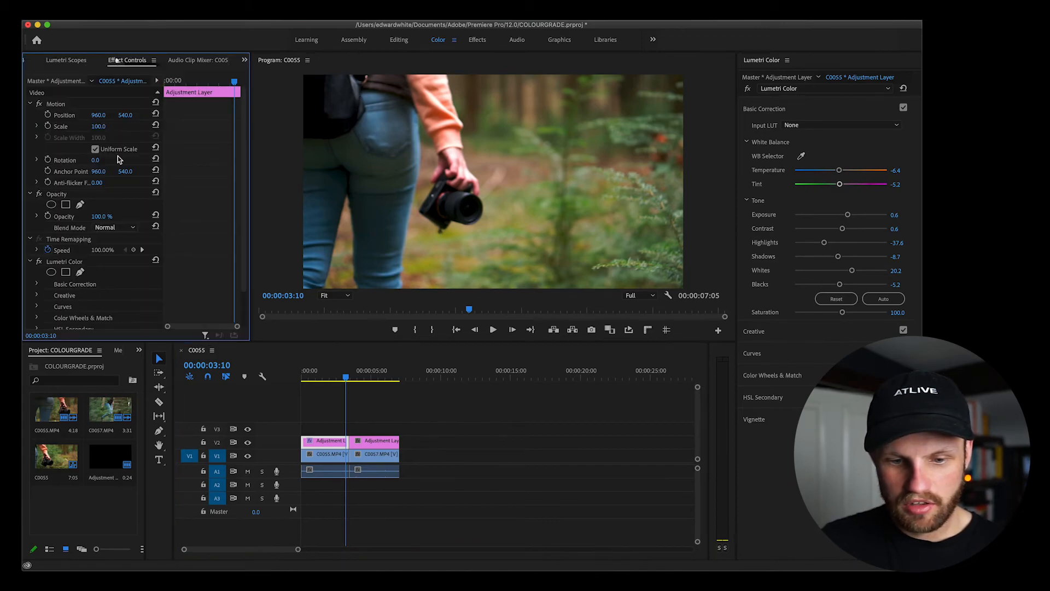
scroll(88, 295, "down", 4)
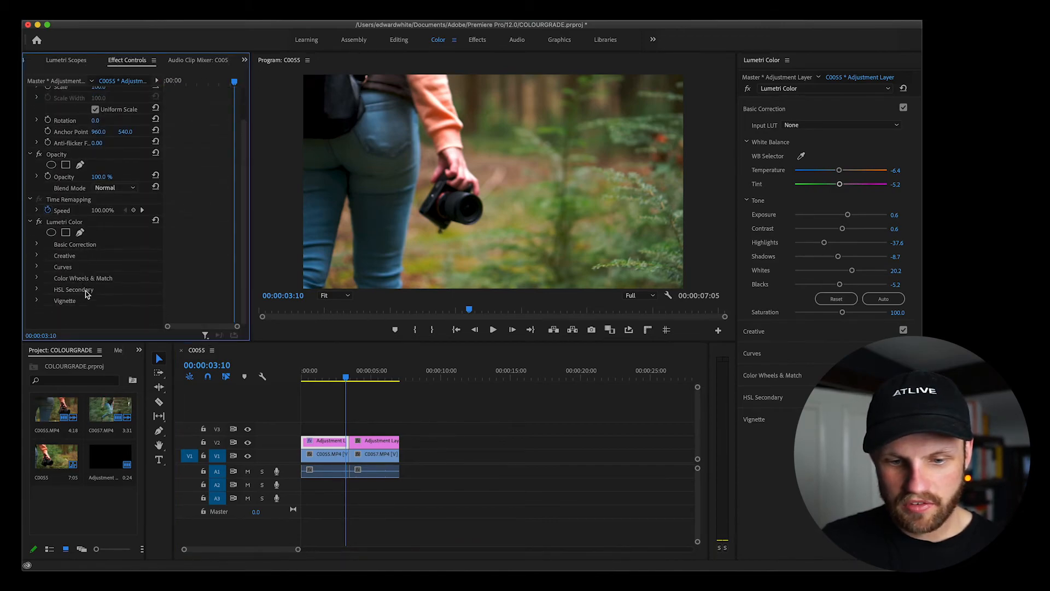
left_click(78, 222)
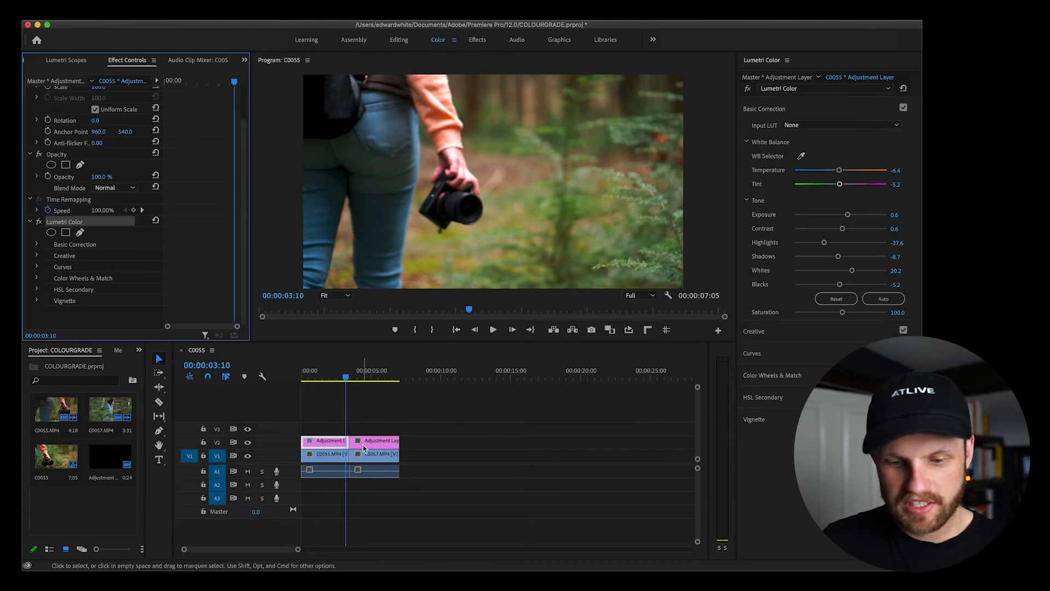
- Paste the copied Lumetri Color effect onto the second adjustment layer segment above C0057.MP4, with the playhead at 00:00:04:32
left_click(359, 441)
left_click(366, 376)
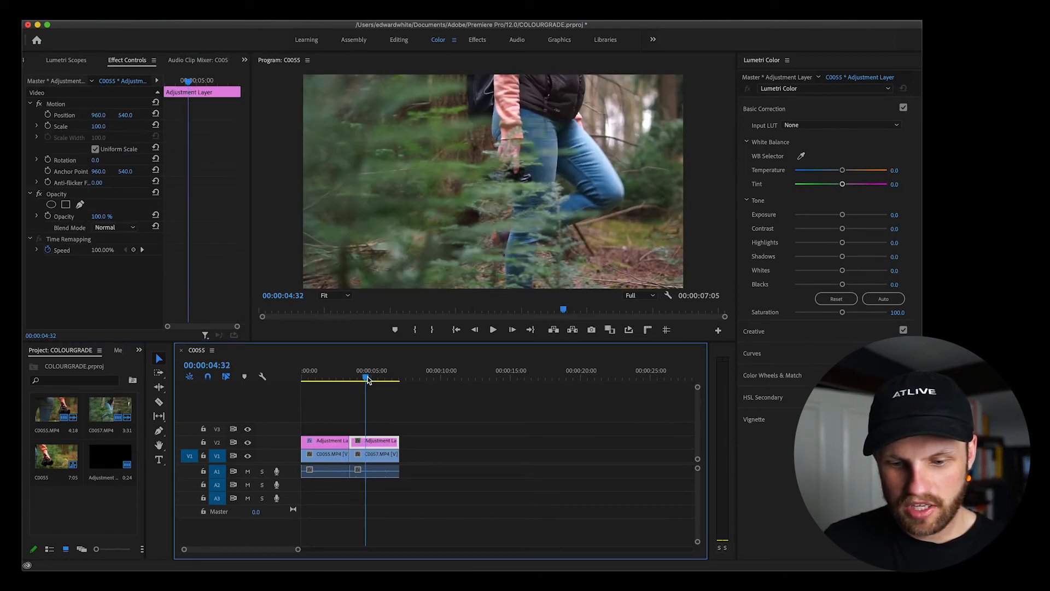
left_click(126, 300)
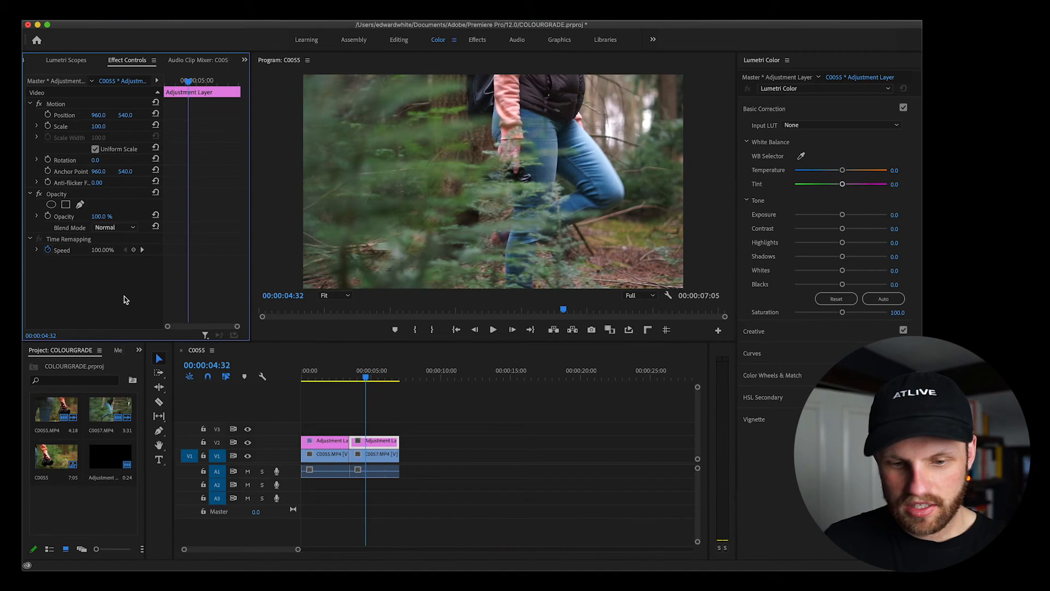
key("super+v")
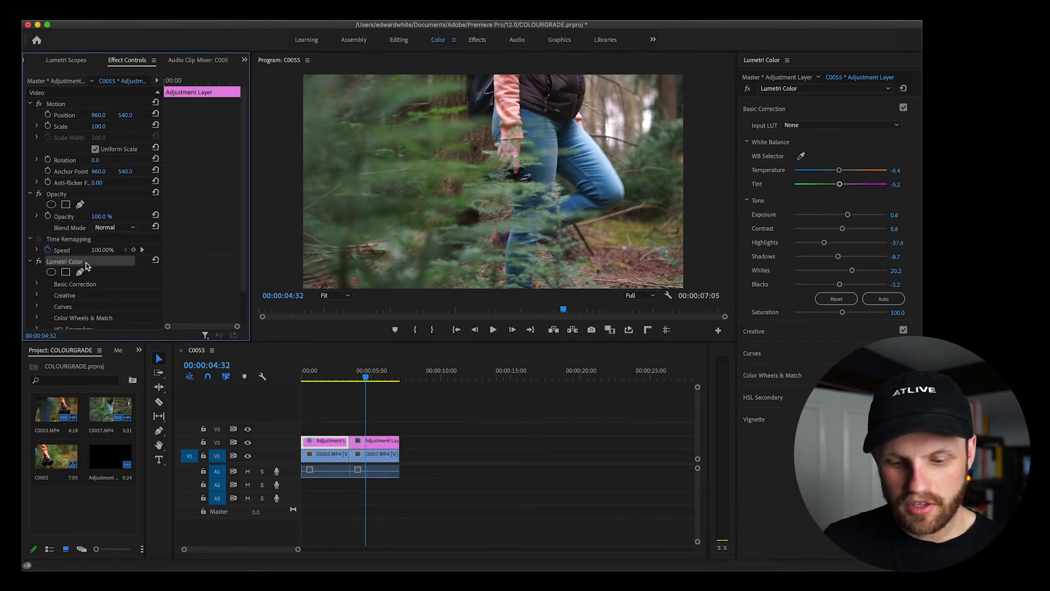
left_click(377, 441)
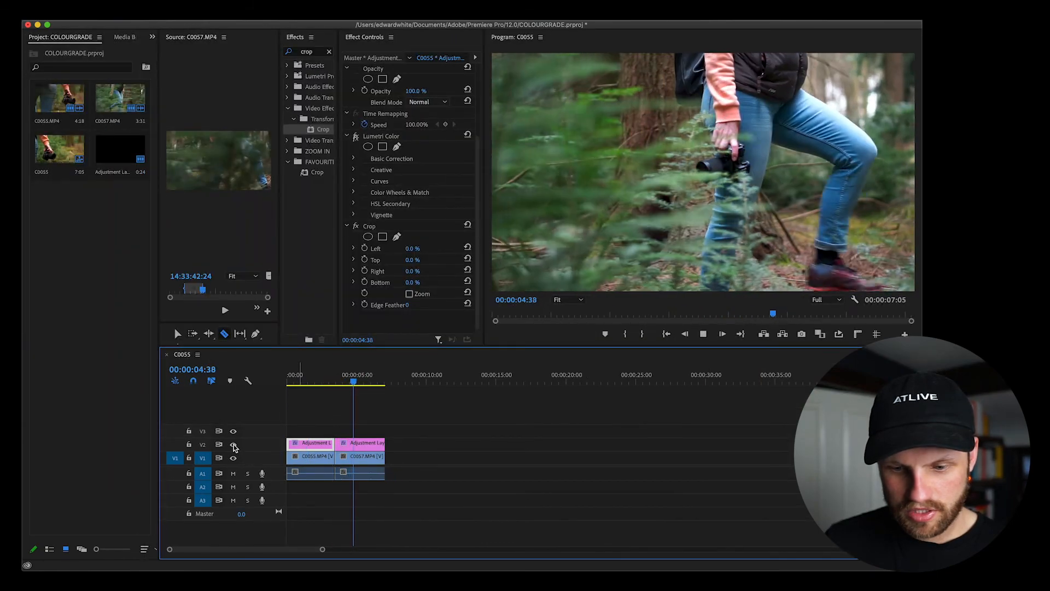
- Select the second adjustment layer segment above C0057.MP4 and switch to the Color workspace
key("v")
left_click(370, 445)
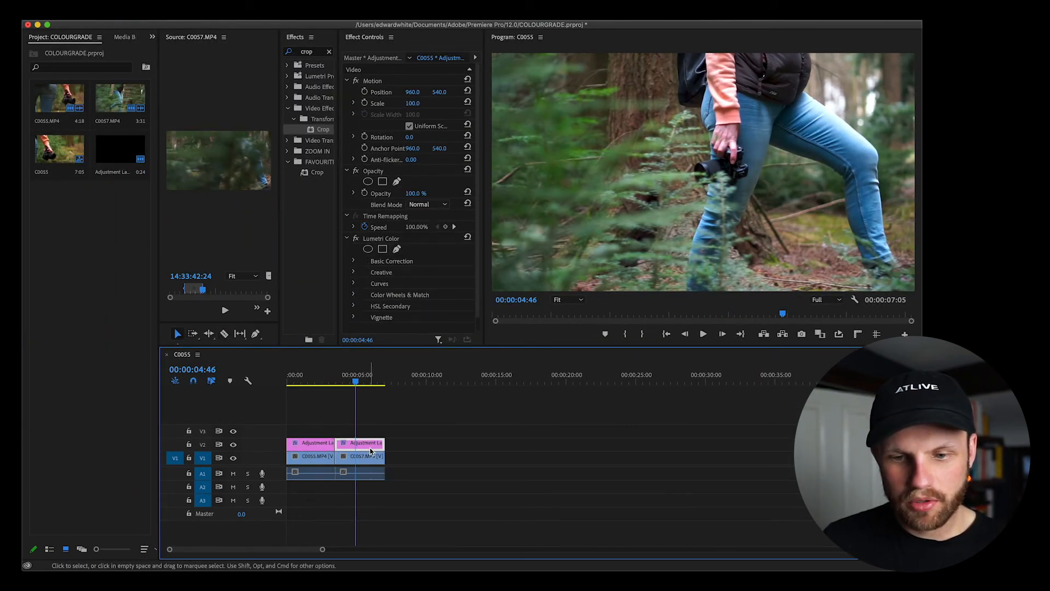
left_click(350, 11)
mouse_move(383, 26)
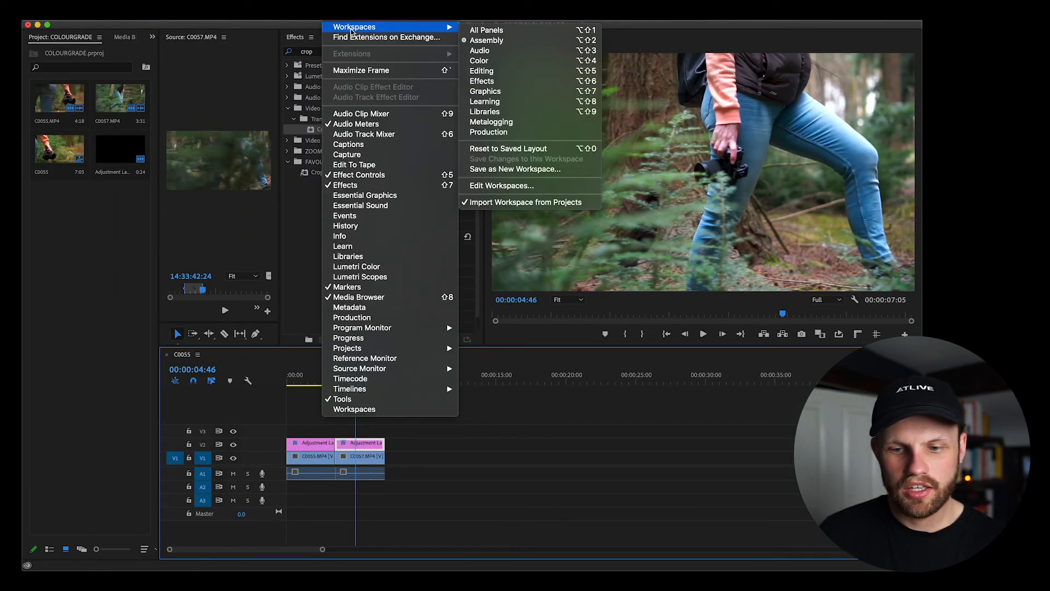
left_click(491, 64)
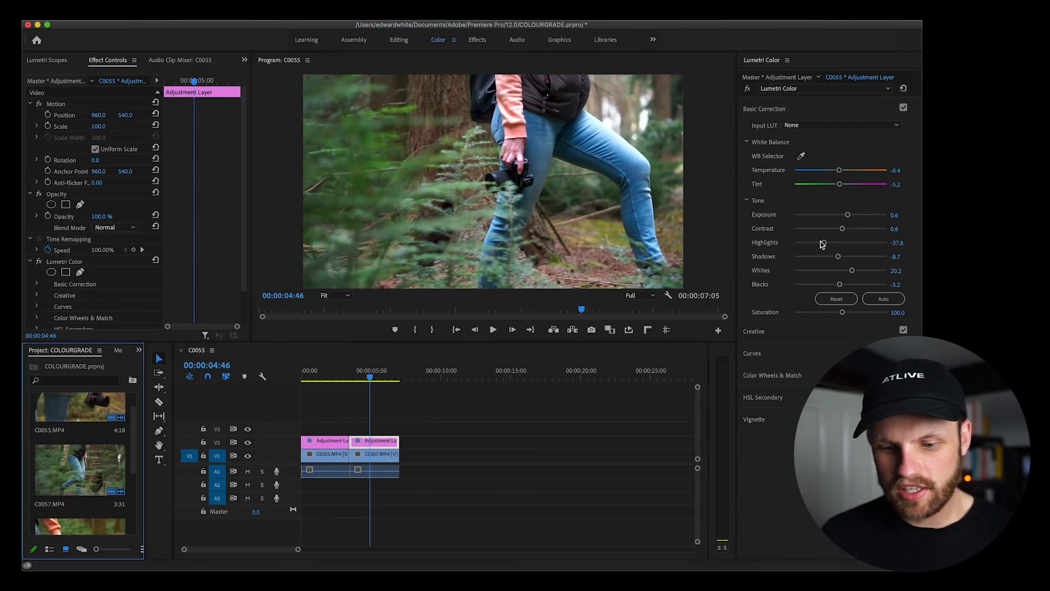
- Slow C0057.MP4 to 50% speed and extend the adjustment layer above it to the clip's new end
right_click(372, 453)
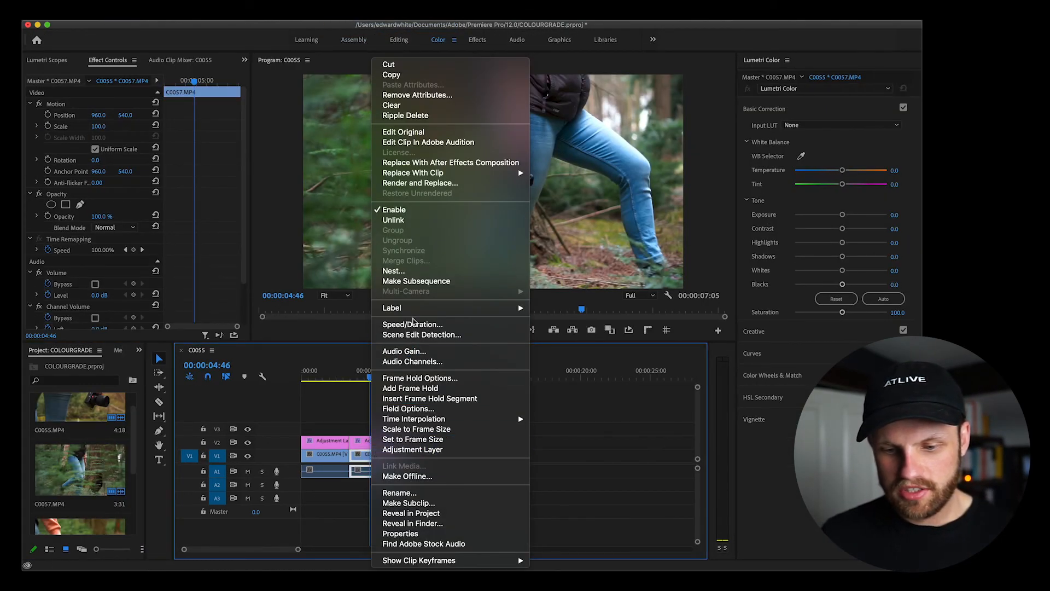
left_click(412, 325)
type("50")
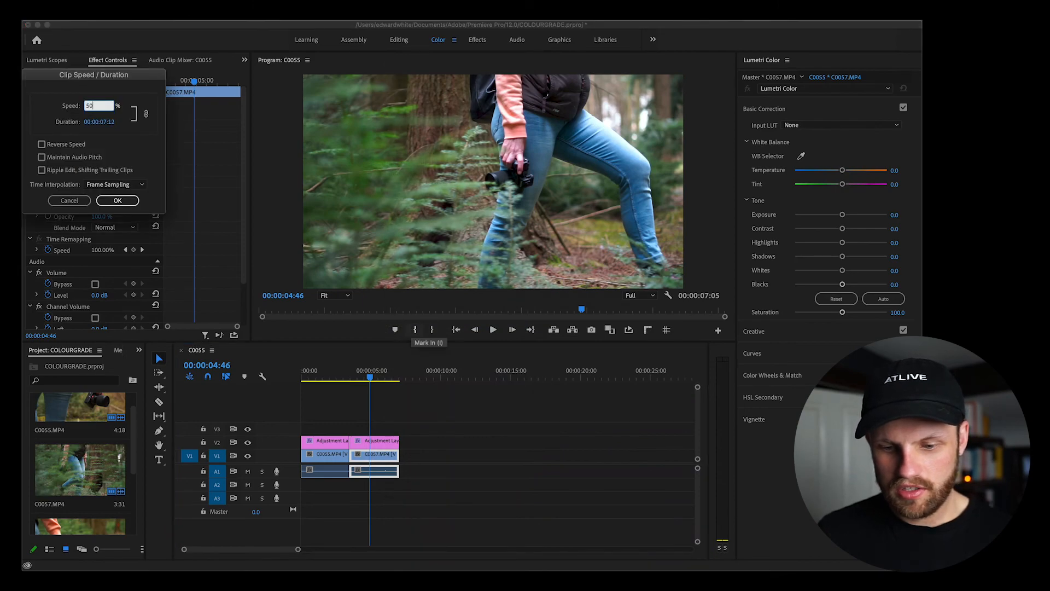
key("Return")
left_click_drag(400, 440, 450, 441)
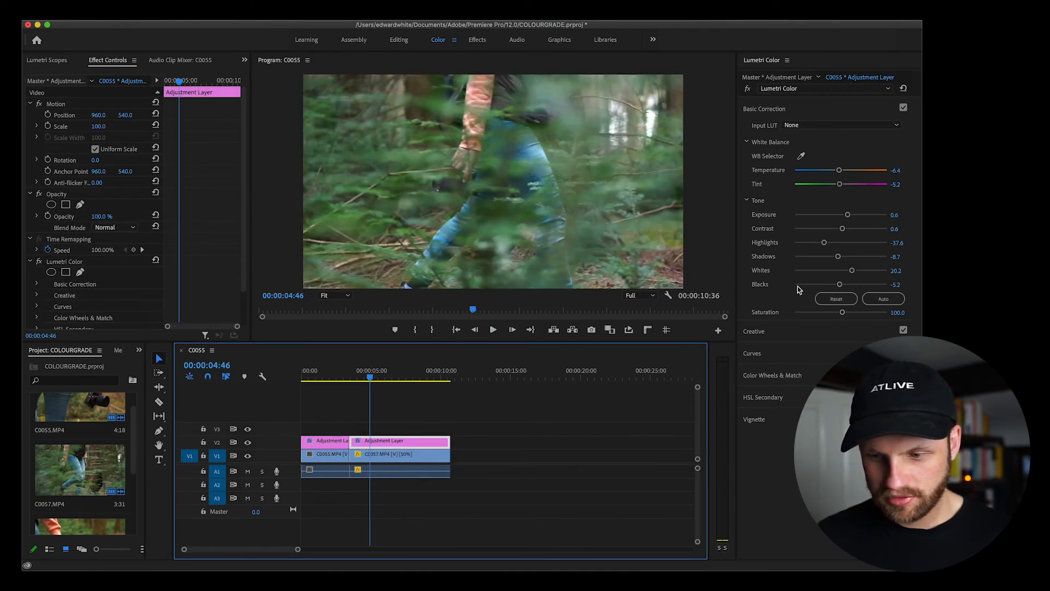
- Set the second adjustment layer's Temperature to -5.2 and Tint to 9.8, and reset its Basic Correction Tone values
left_click_drag(848, 220, 842, 174)
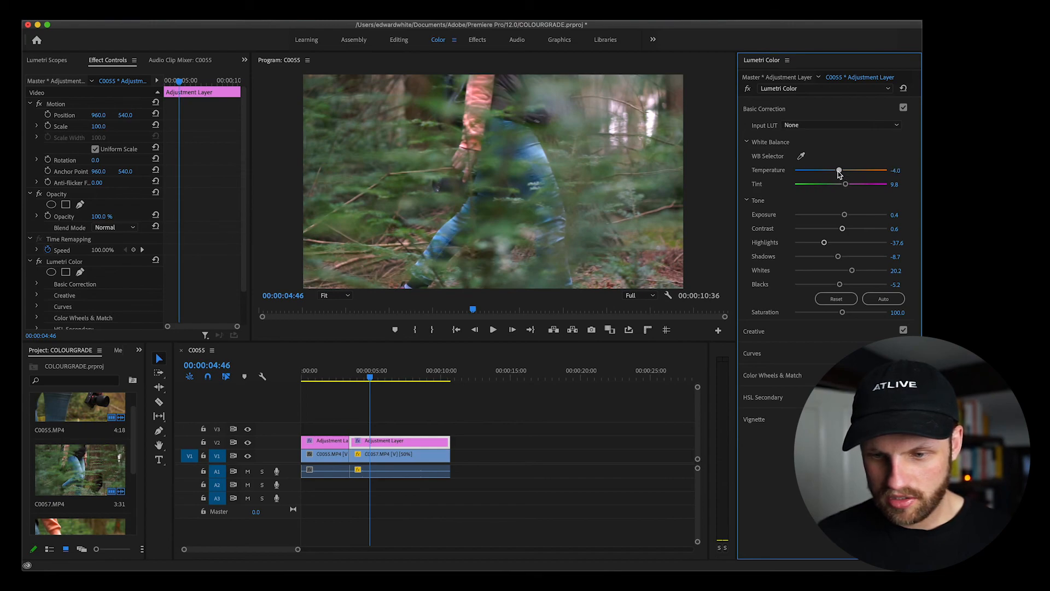
double_click(844, 215)
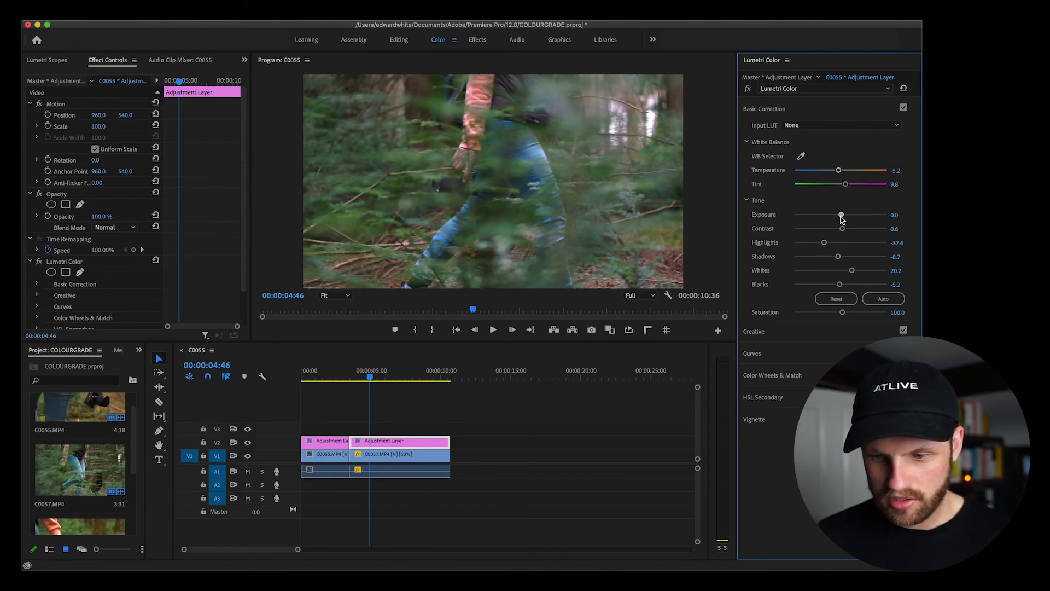
left_click(837, 298)
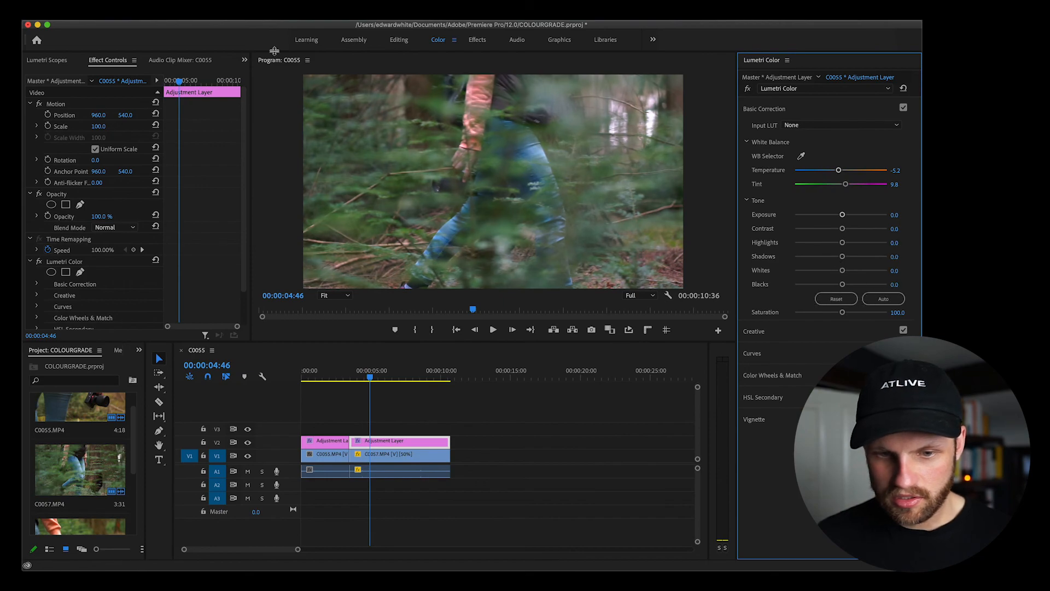
- Display the Lumetri Scopes and lower the second adjustment layer's Blacks to -35.3
left_click(30, 62)
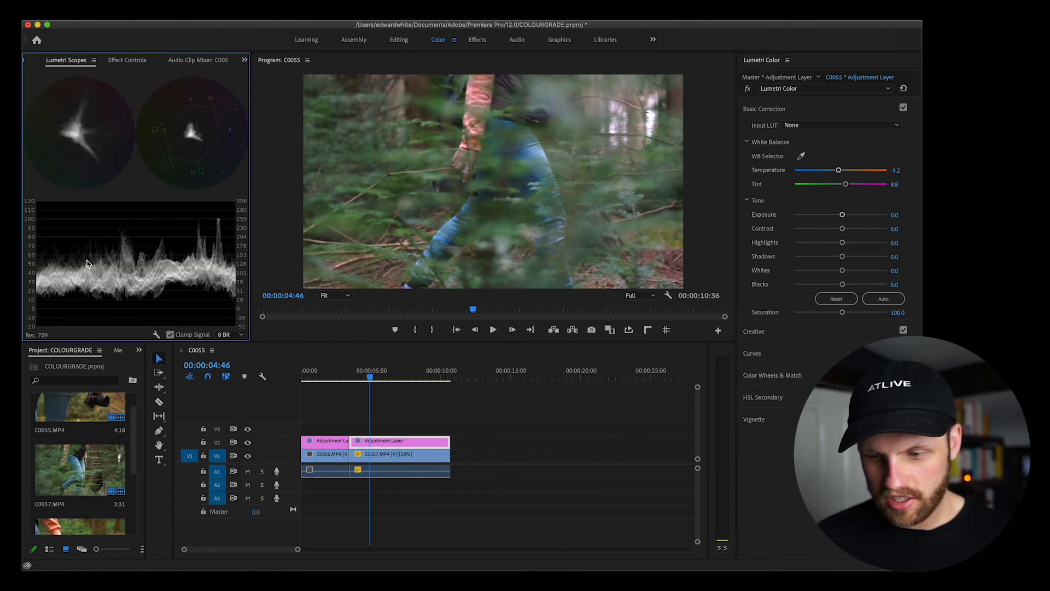
mouse_move(842, 284)
left_mouse_down()
mouse_move(824, 285)
mouse_move(854, 272)
left_mouse_up()
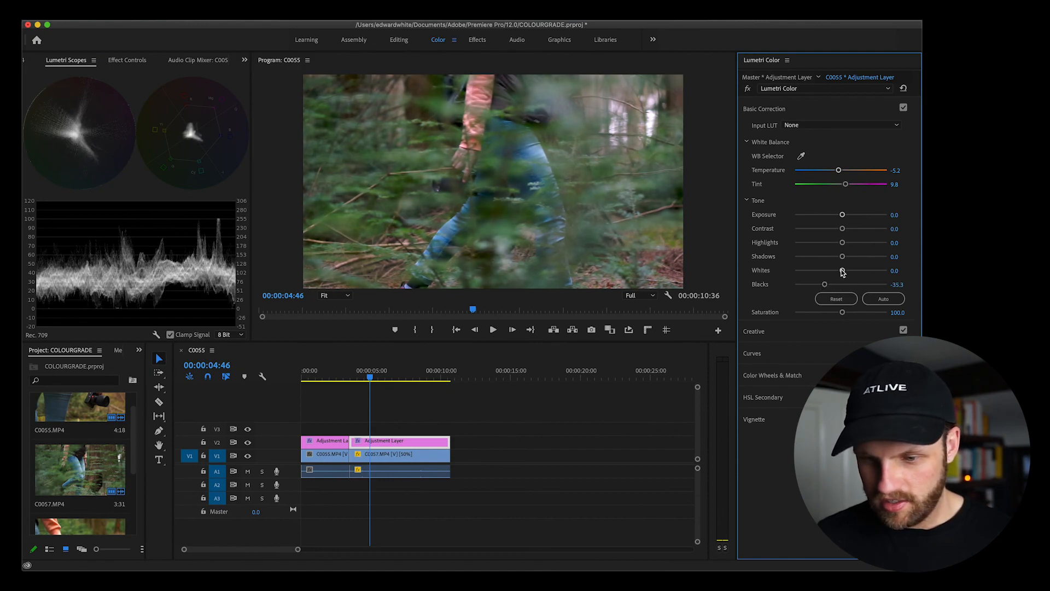